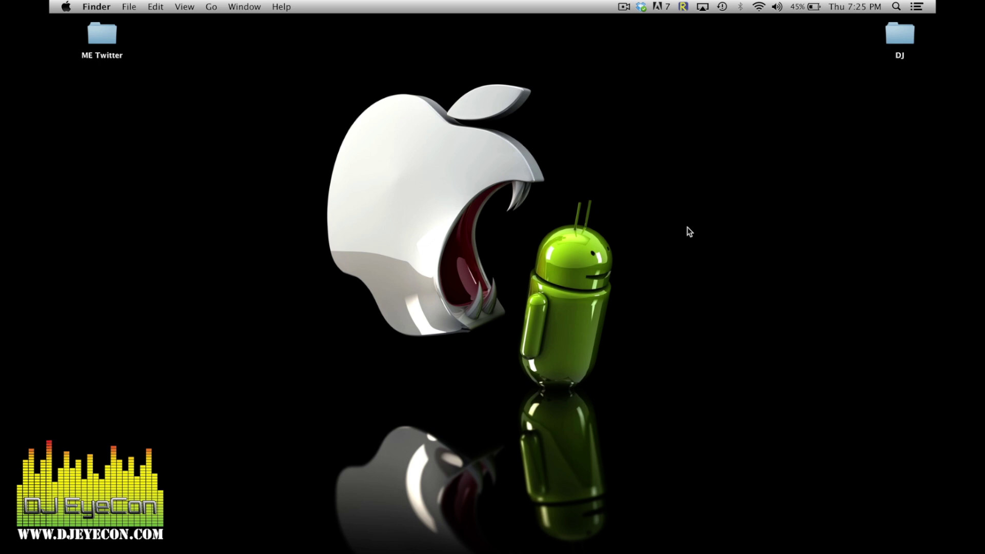
# Open the TextEdit note listing Twitter/Quartz Files, Website with hosting and Quartz Composer.
pyautogui.moveTo(668, 549)
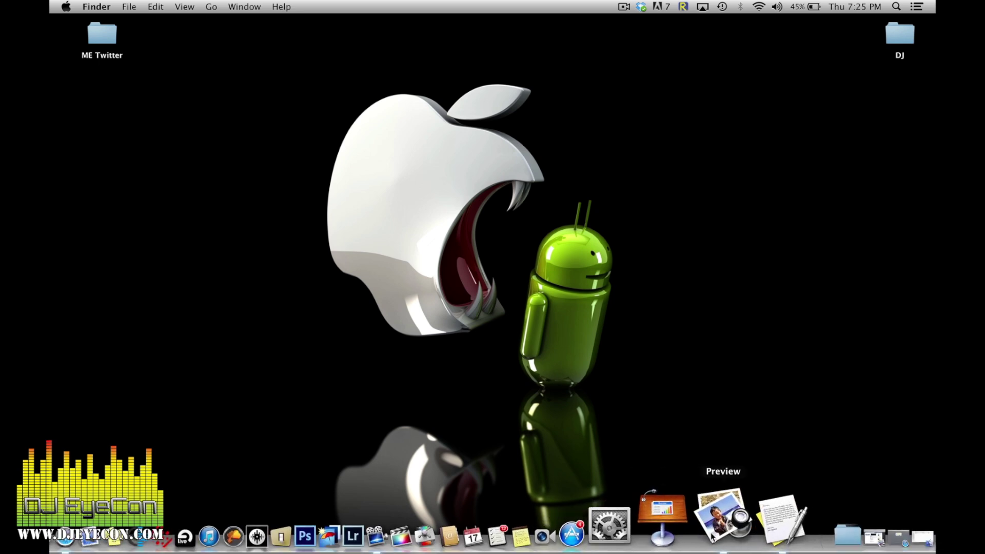
pyautogui.click(767, 519)
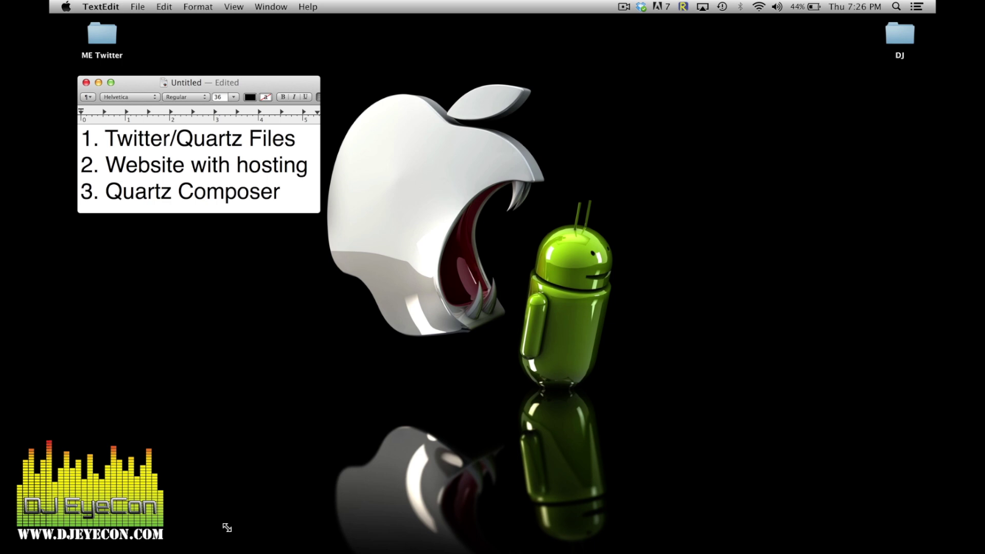
pyautogui.click(181, 518)
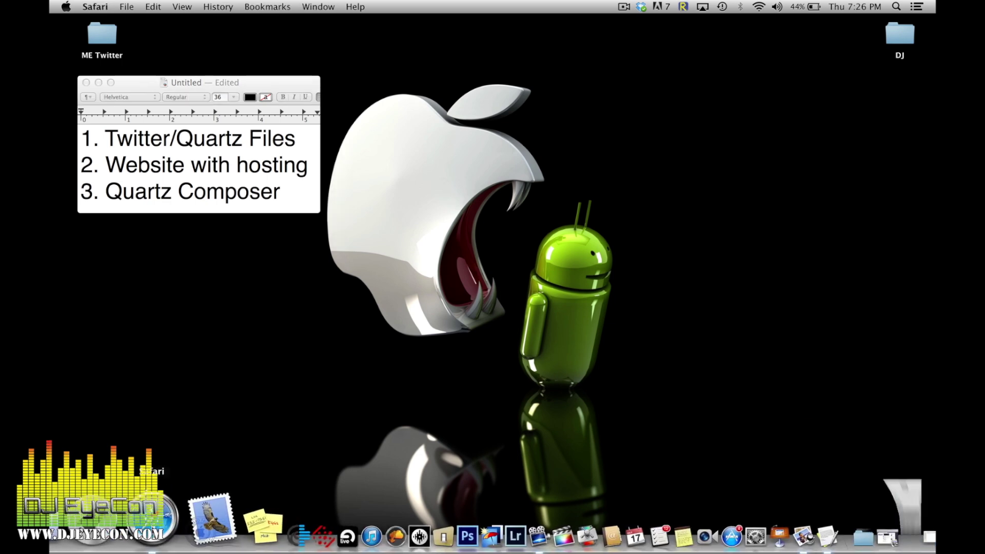
pyautogui.click(178, 65)
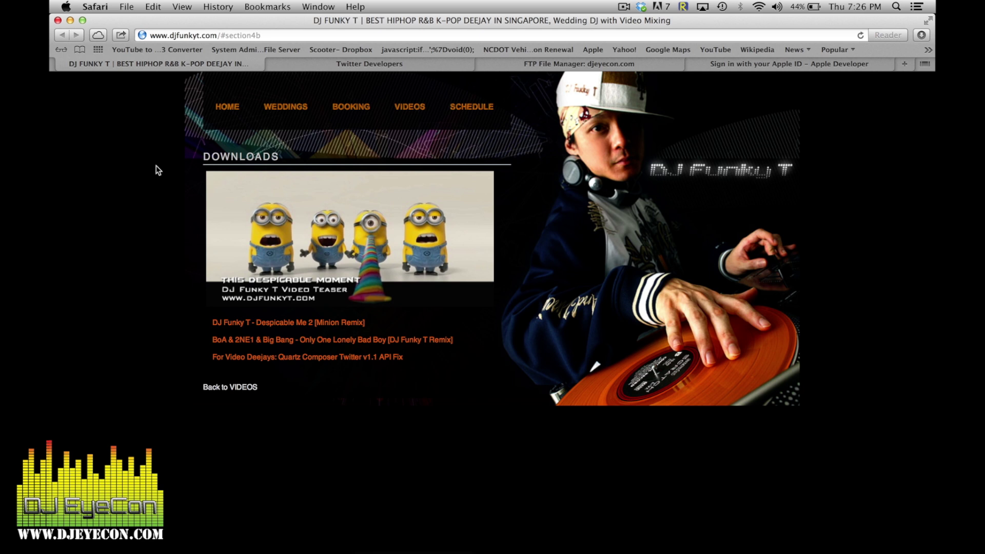
pyautogui.click(262, 49)
pyautogui.click(70, 20)
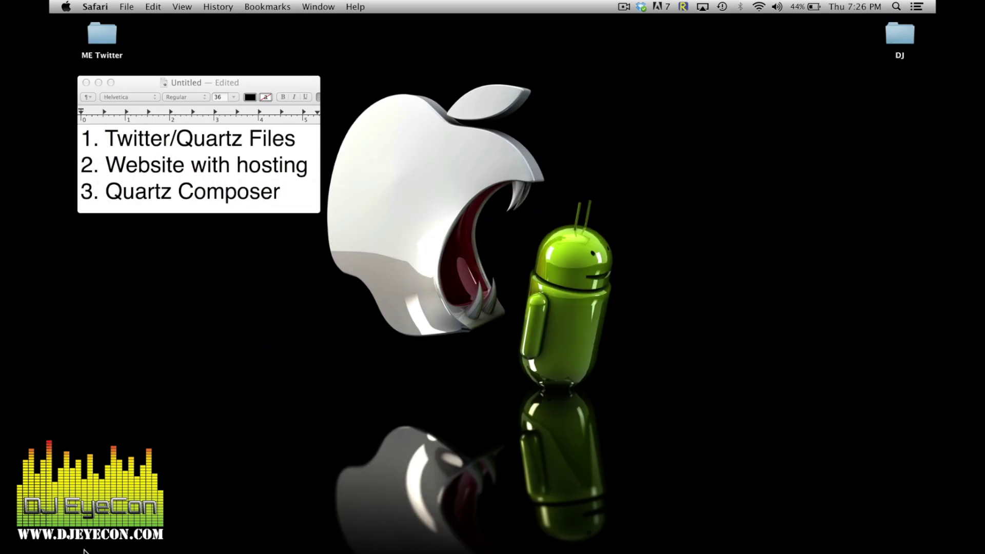
# Open personal_keys.php from ME Twitter > Twitter v1.1 Fix > twitter > keys in TextEdit.
pyautogui.click(209, 523)
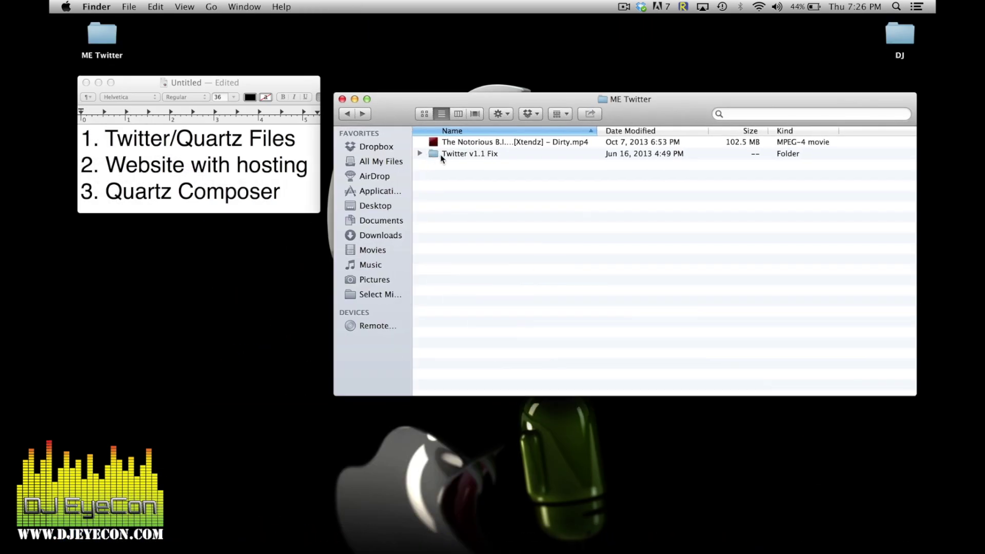
pyautogui.doubleClick(511, 153)
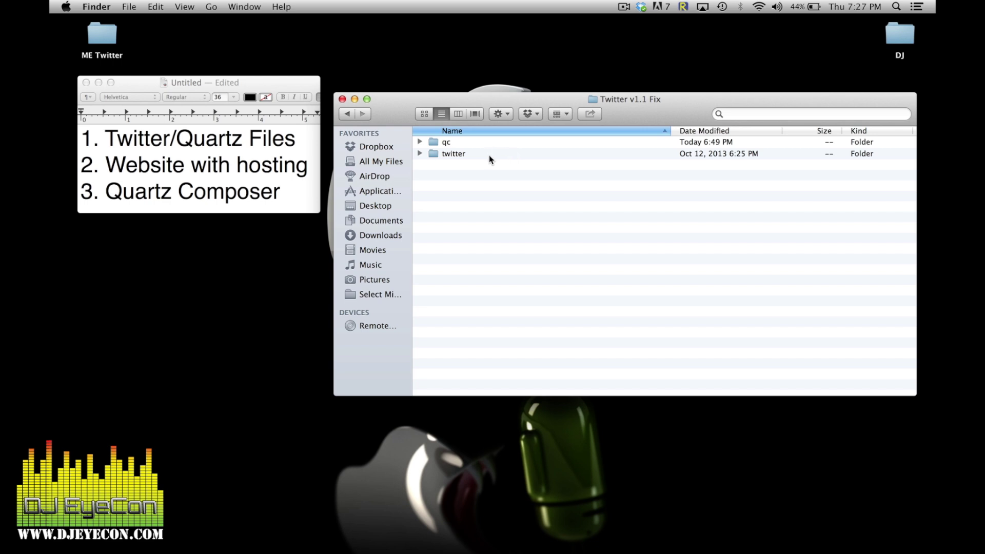
pyautogui.doubleClick(489, 154)
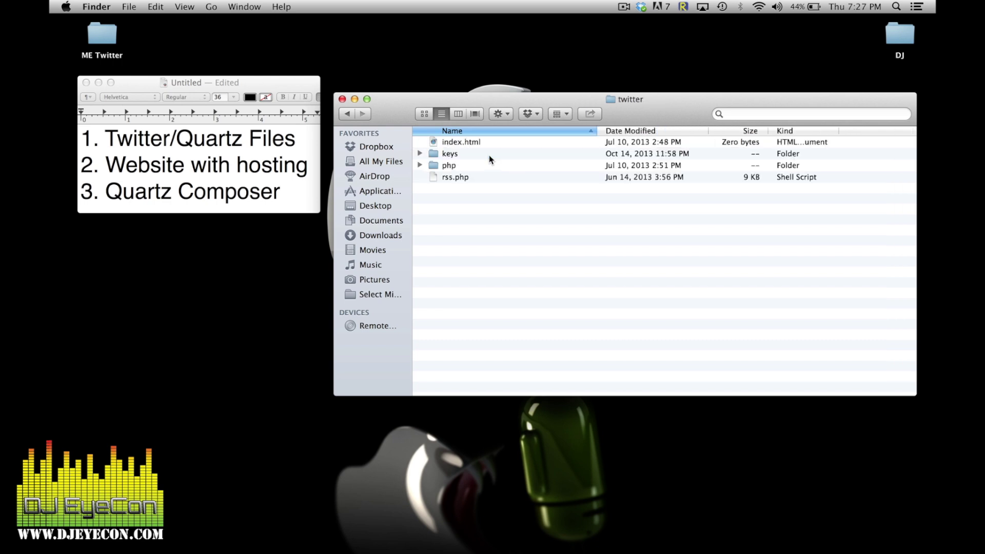
pyautogui.doubleClick(470, 154)
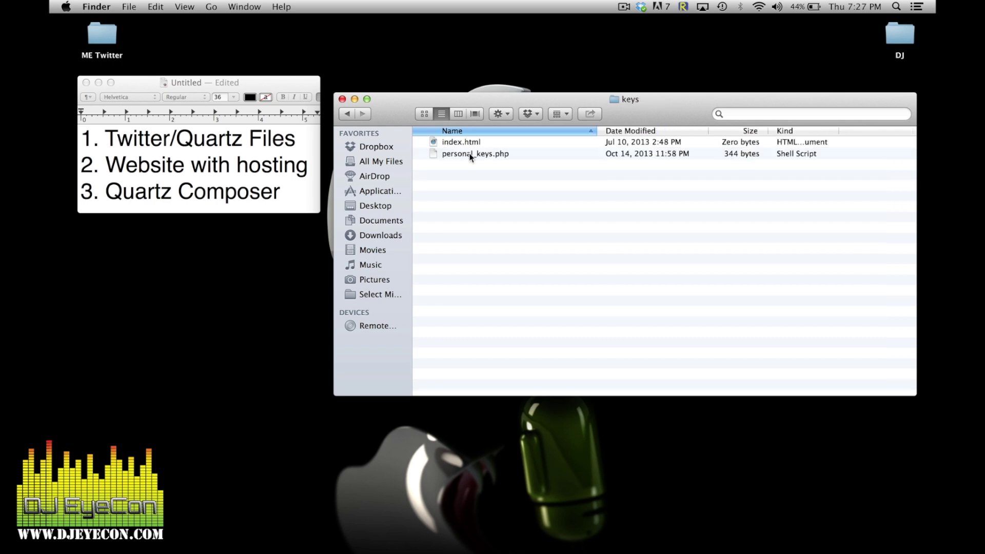
pyautogui.click(468, 154)
pyautogui.rightClick(468, 153)
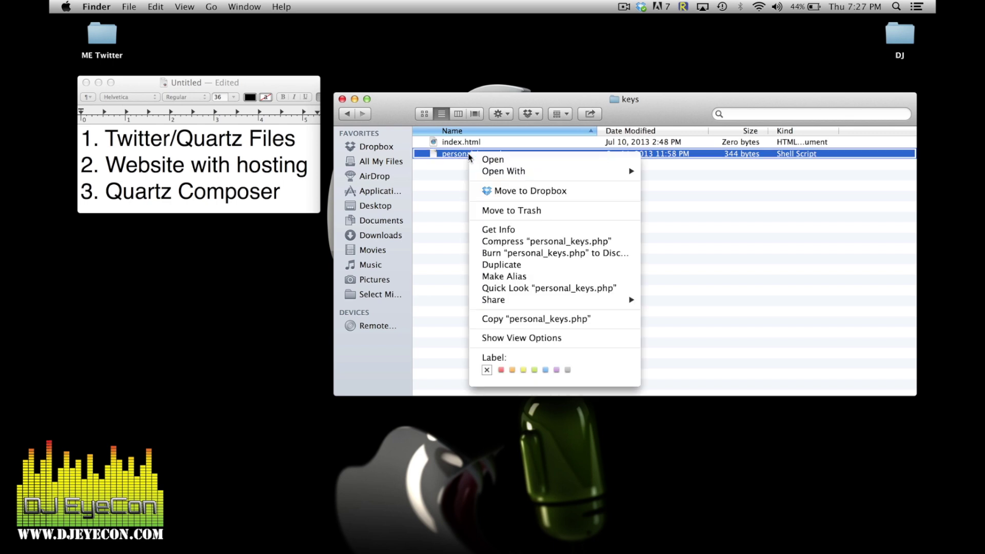
pyautogui.moveTo(496, 173)
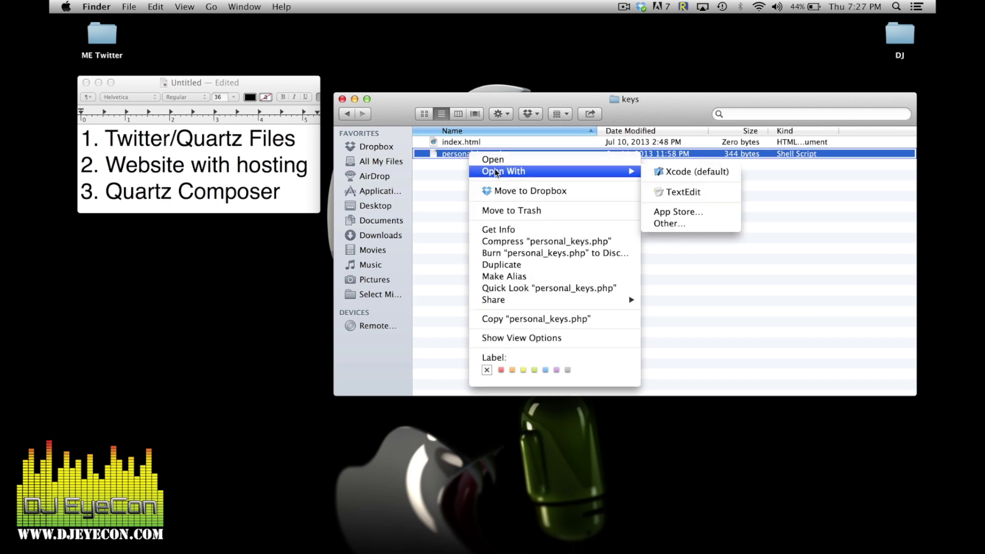
pyautogui.click(659, 190)
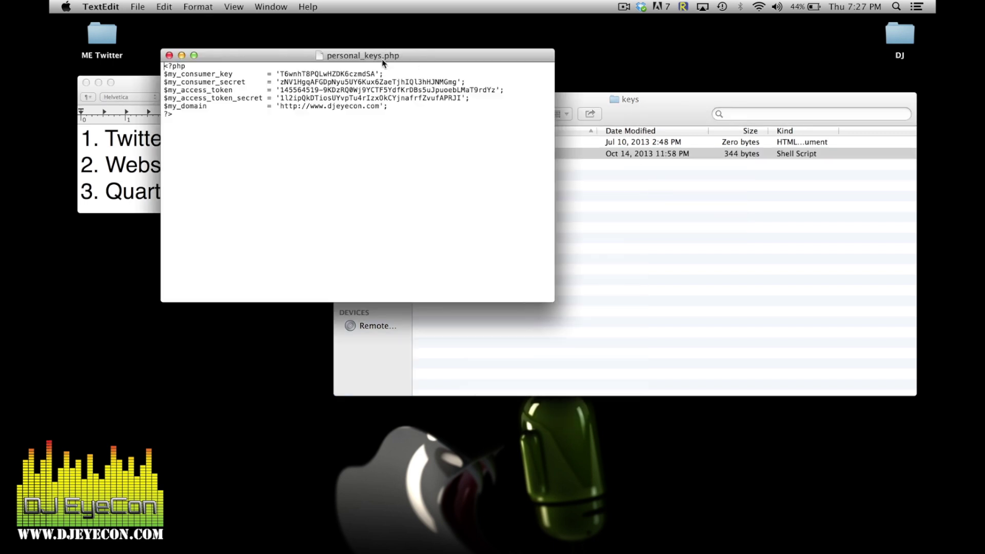
# Move the personal_keys.php window aside and bring Safari back to the front.
pyautogui.moveTo(382, 57); pyautogui.dragTo(752, 300)
pyautogui.moveTo(169, 552)
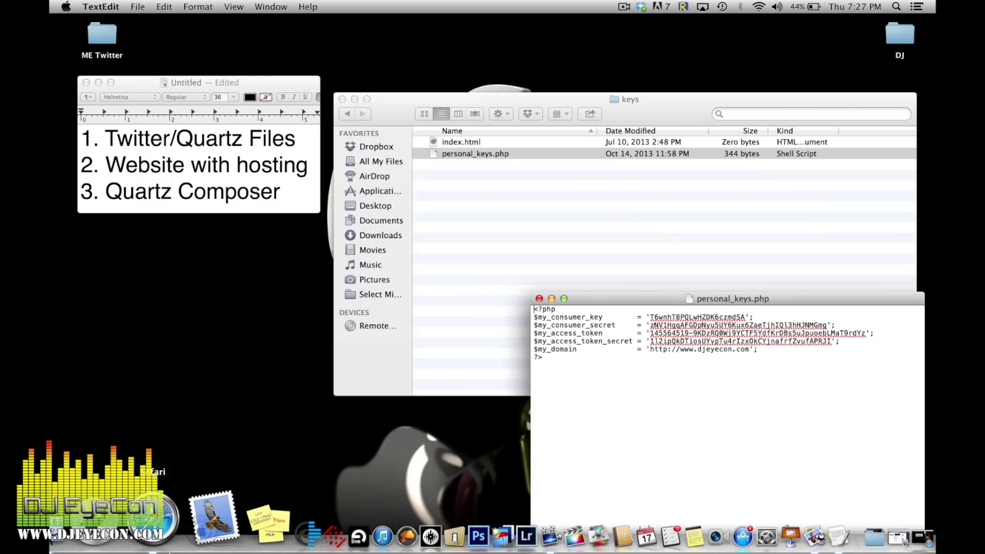
pyautogui.click(167, 522)
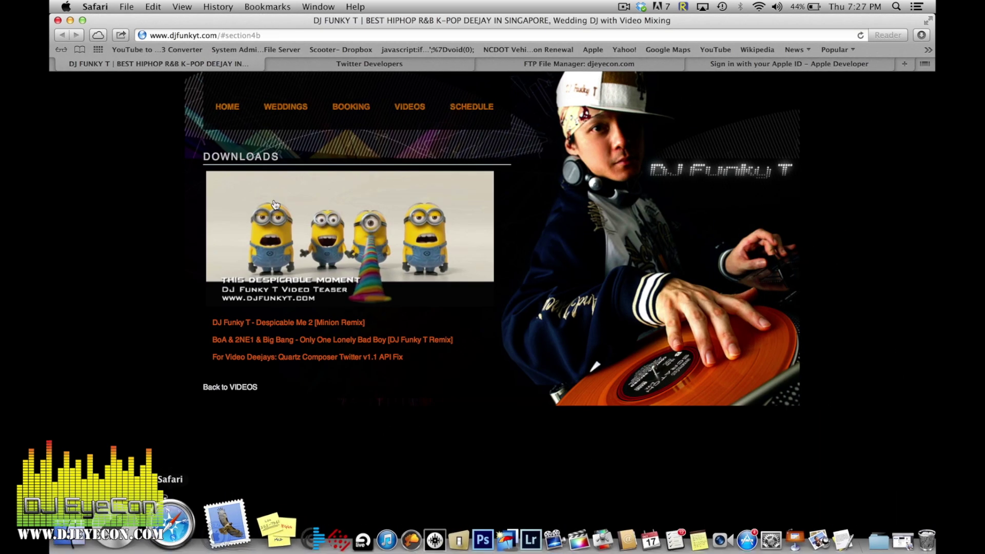
# From the Twitter Developers tab, go to My applications and start creating a new application.
pyautogui.click(366, 63)
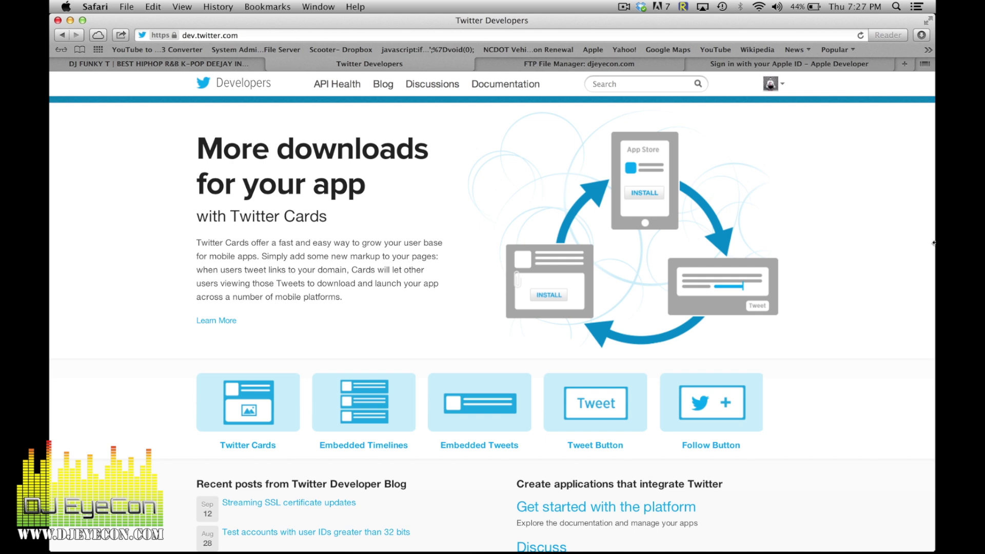
pyautogui.click(772, 86)
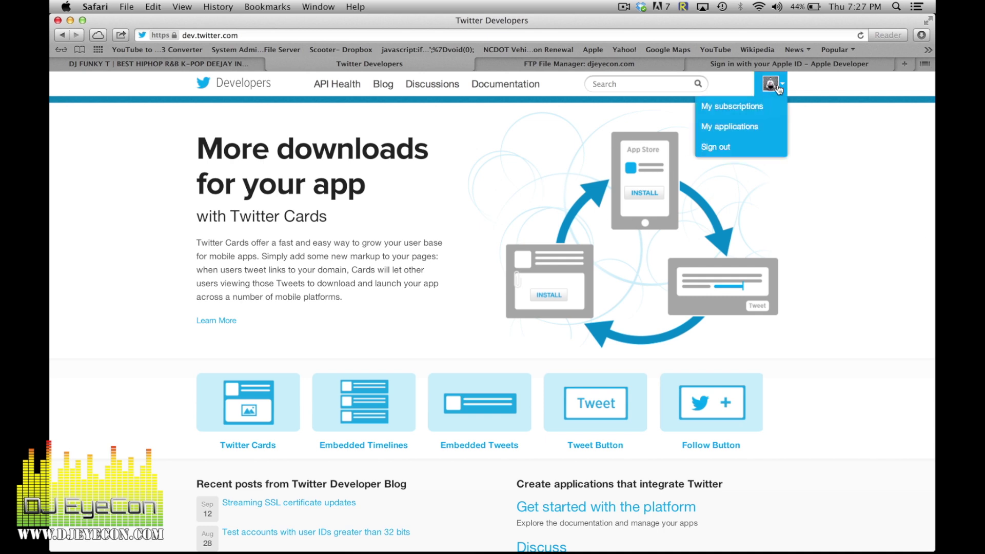
pyautogui.click(760, 128)
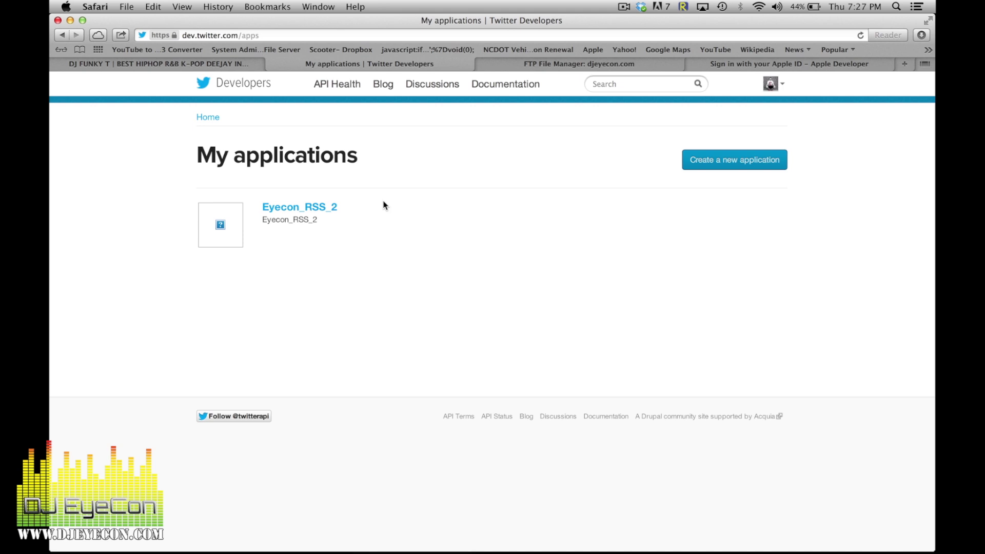
pyautogui.click(759, 164)
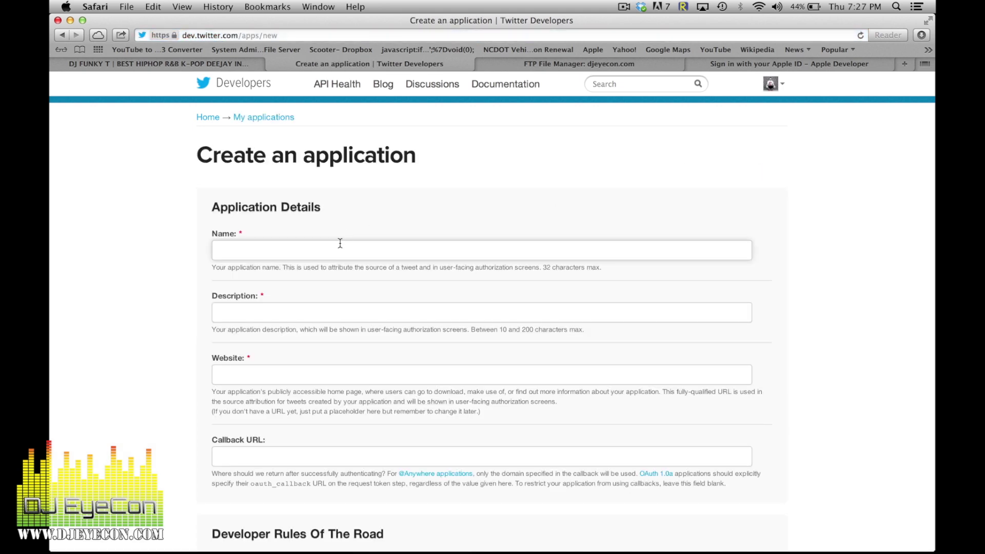
pyautogui.click(338, 249)
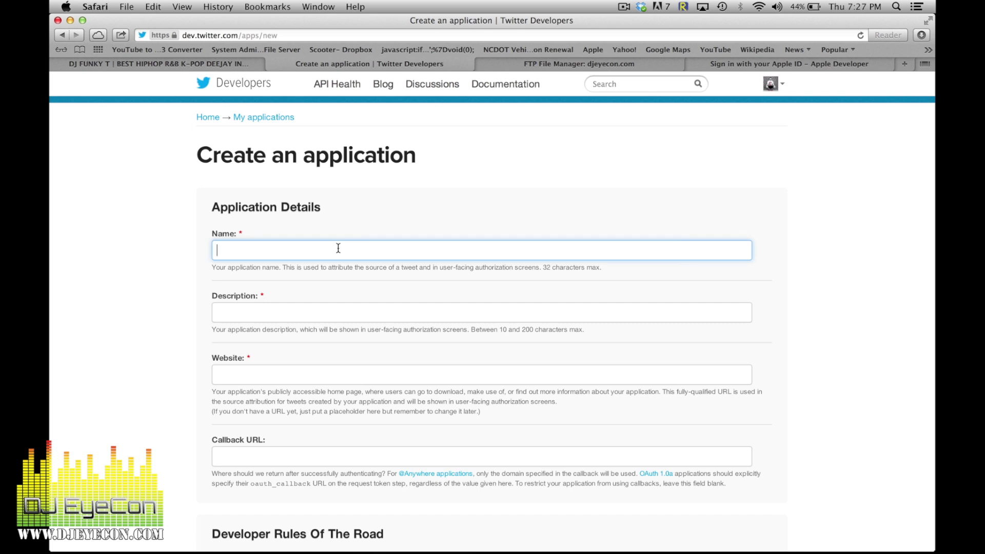
pyautogui.write('Eyecon R R')
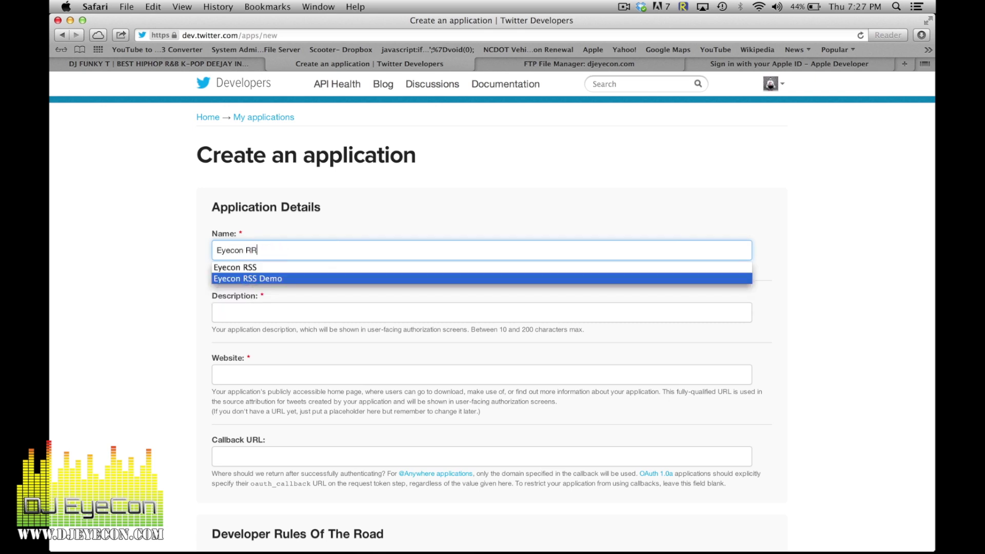
pyautogui.press('BackSpace')
pyautogui.write('SS Demo')
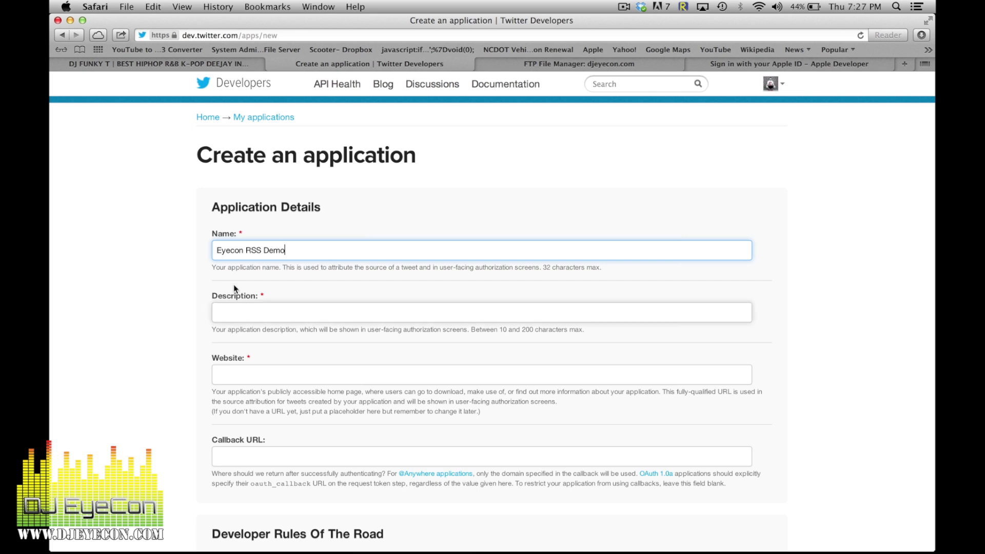
pyautogui.tripleClick(298, 245)
pyautogui.press('super+c')
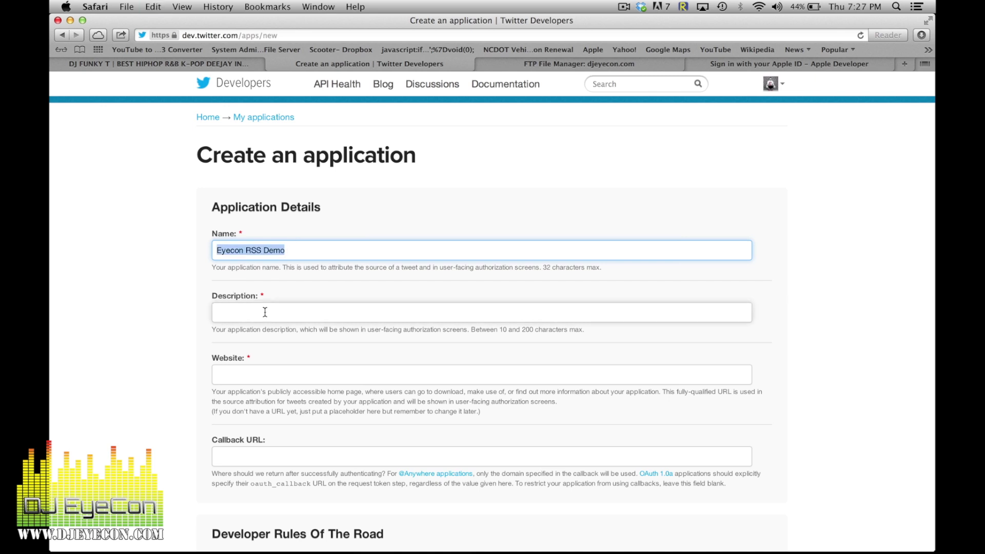
pyautogui.click(216, 312)
pyautogui.press('super+v')
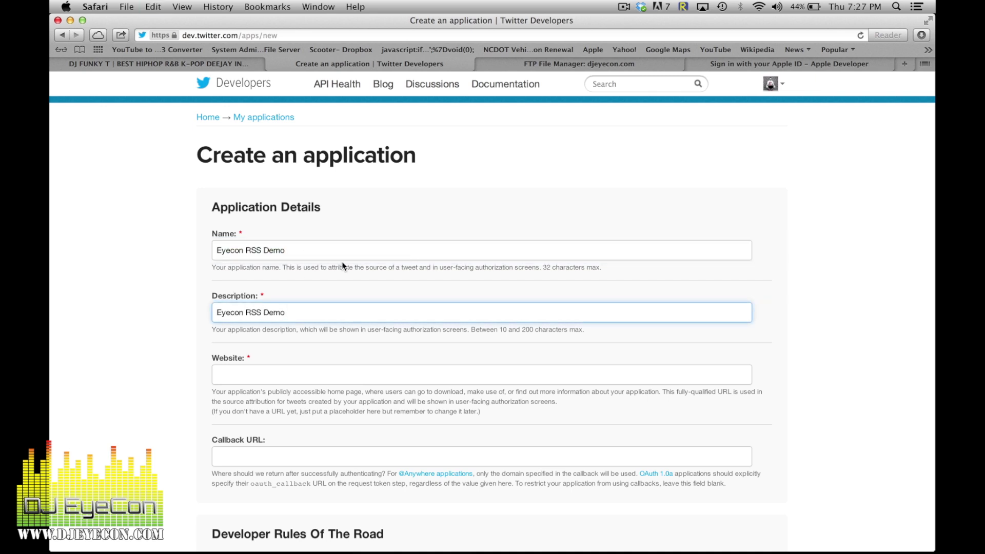
pyautogui.scroll(-2, 192, 247)
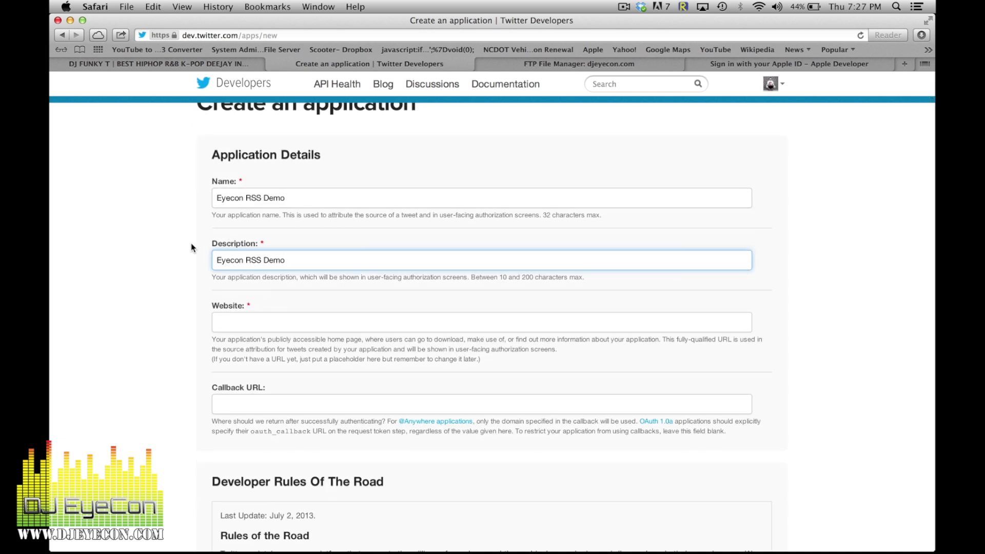
pyautogui.scroll(-4, 193, 247)
pyautogui.click(236, 230)
pyautogui.write('ht')
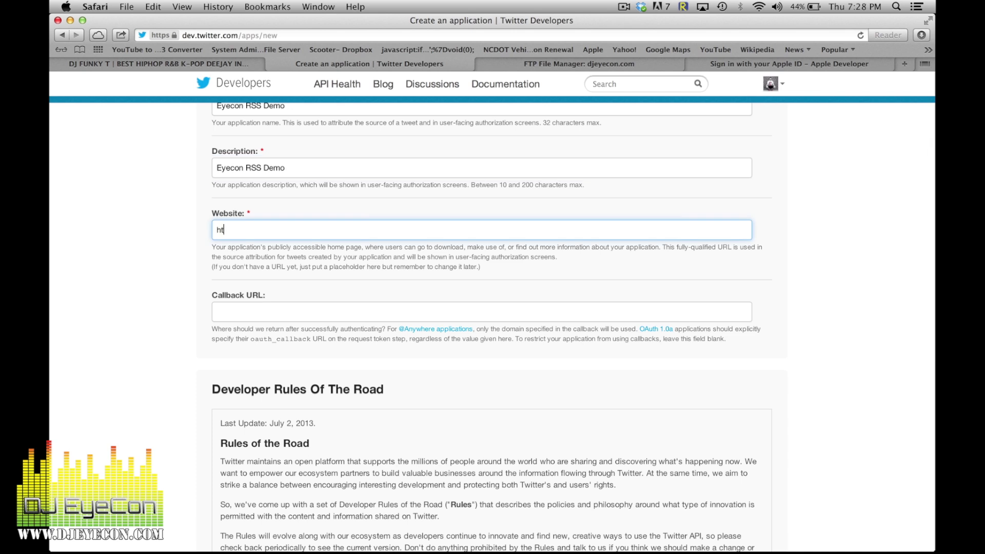
pyautogui.write('tp://www.djeyecon.com')
# Agree to the developer rules, answer the CAPTCHA, and submit the application form.
pyautogui.scroll(-3, 384, 232)
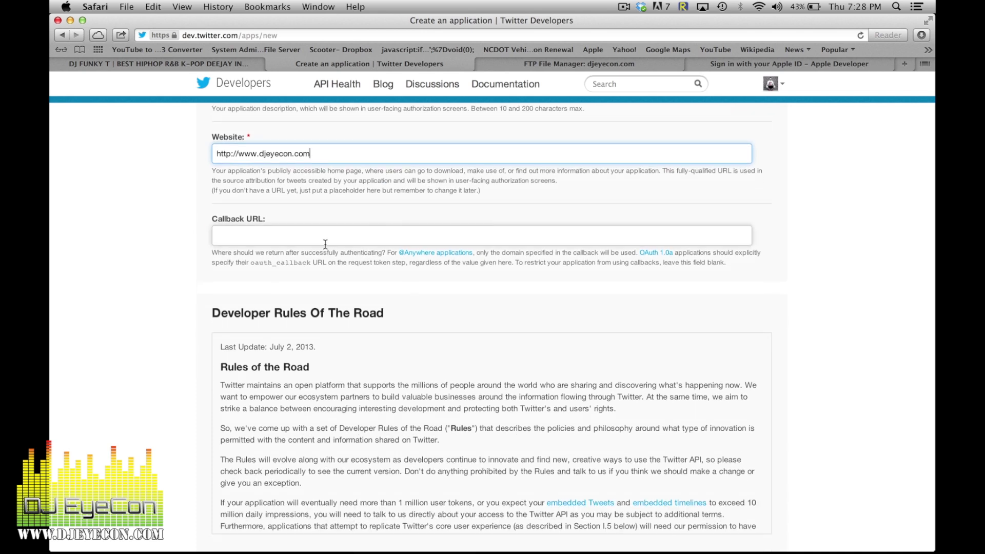
pyautogui.scroll(-10, 325, 245)
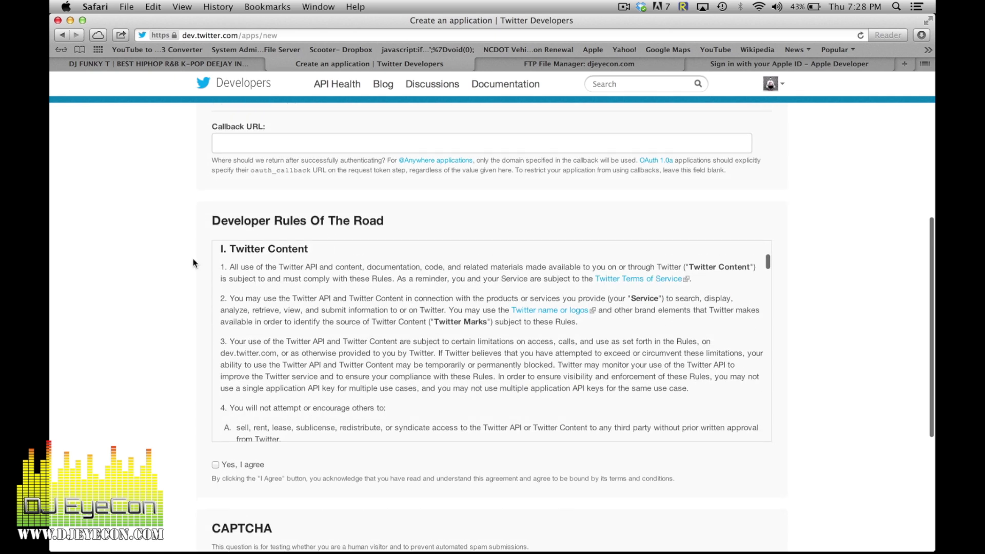
pyautogui.scroll(-5, 193, 262)
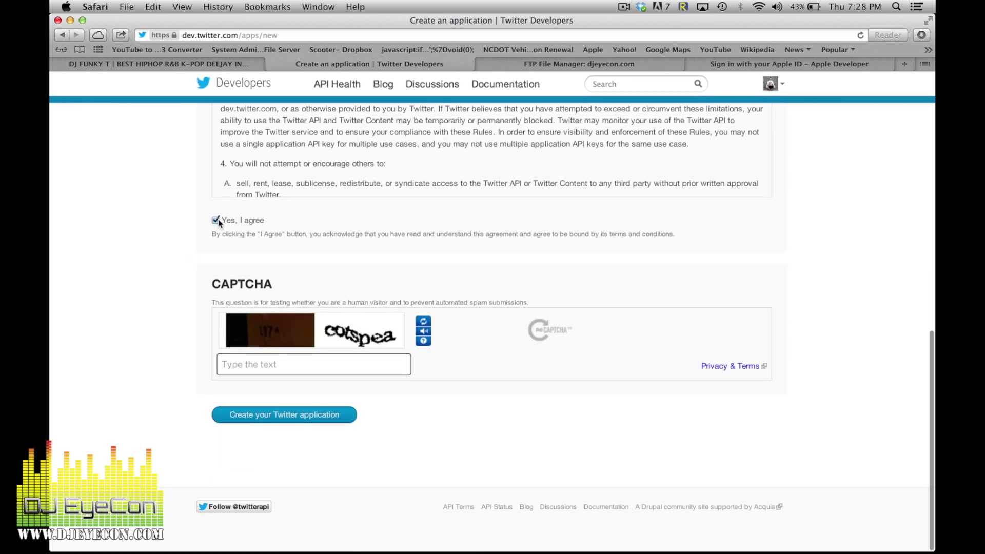
pyautogui.click(216, 220)
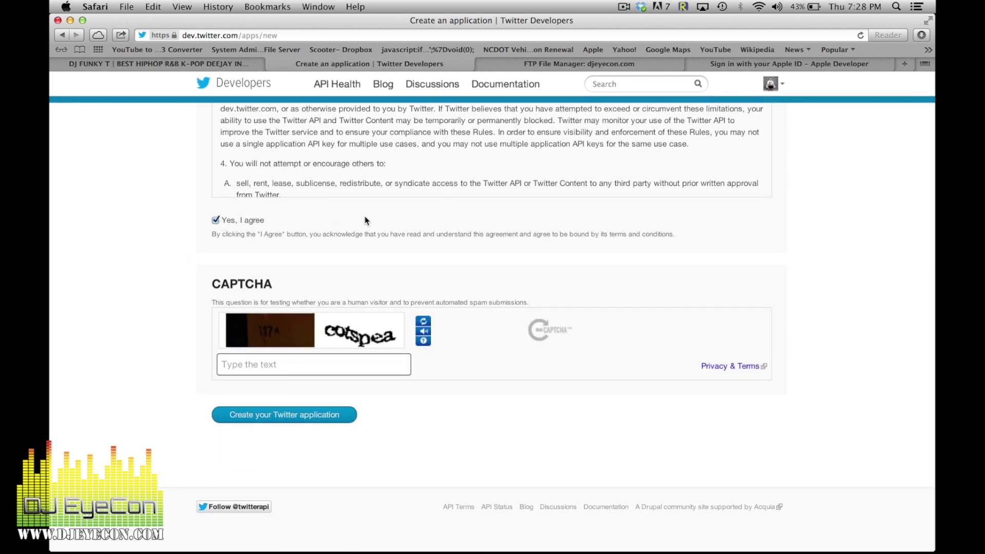
pyautogui.click(295, 363)
pyautogui.write('117A cos')
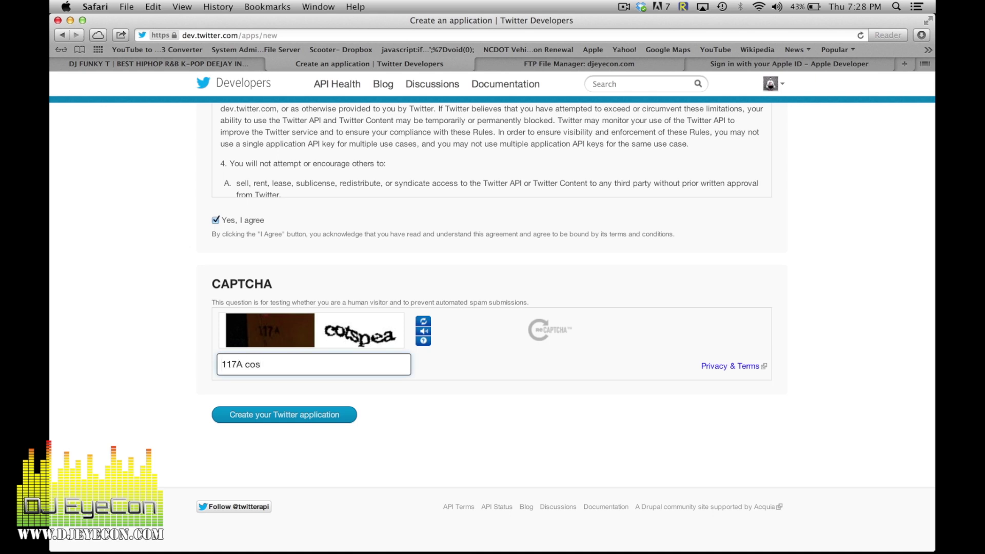
pyautogui.write('tspea')
pyautogui.click(295, 414)
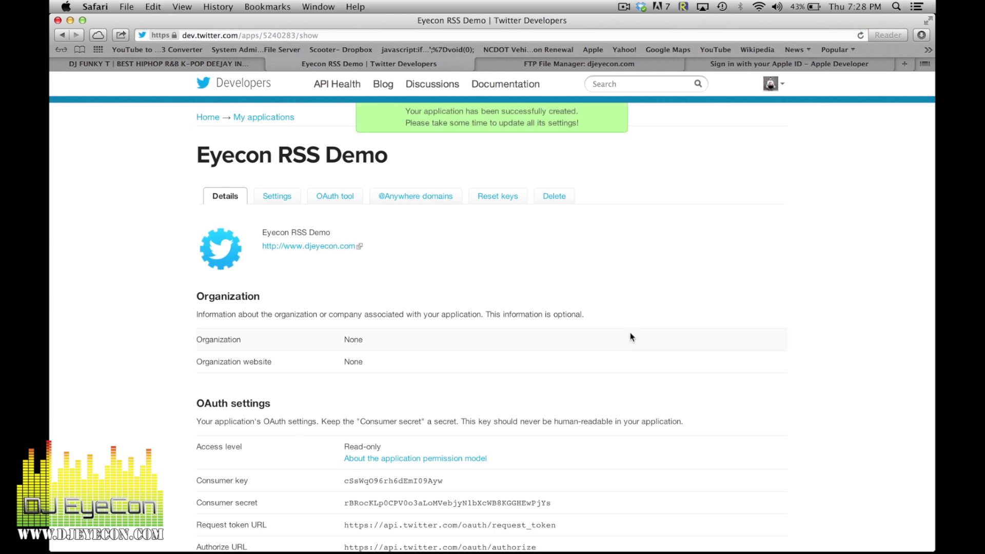
# Create the Eyecon RSS Demo access token and scroll to review the token and secret.
pyautogui.scroll(-5, 631, 334)
pyautogui.scroll(-2, 631, 337)
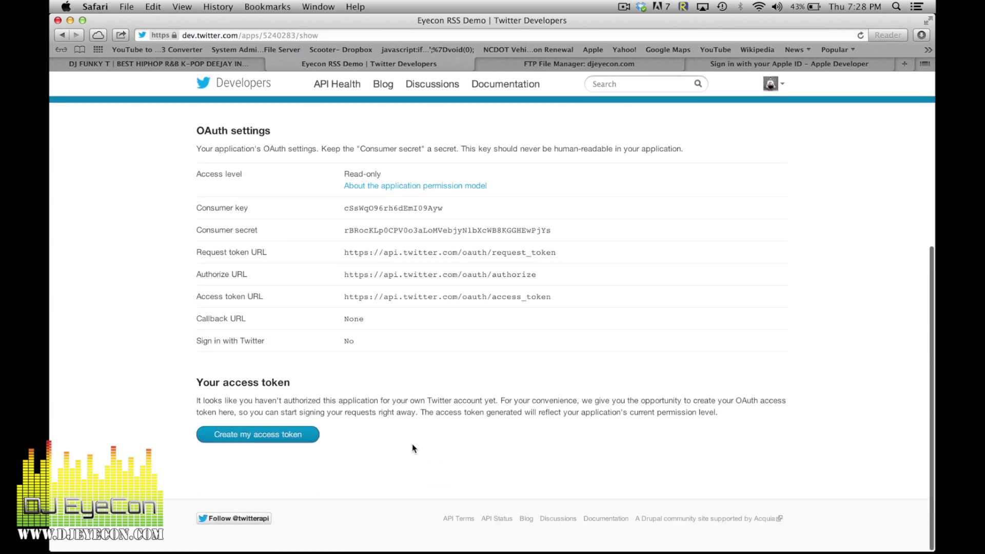
pyautogui.click(259, 440)
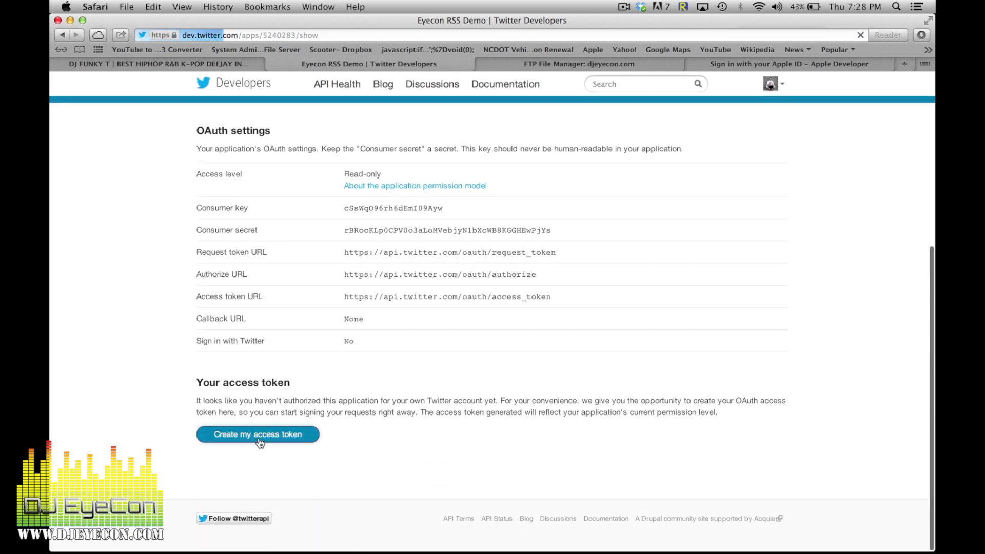
pyautogui.scroll(-10, 745, 310)
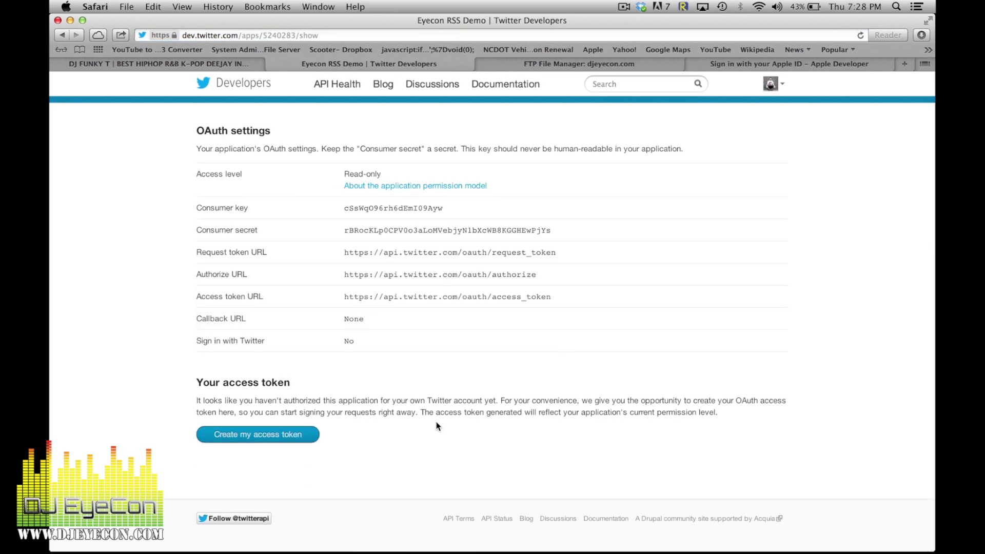
pyautogui.click(298, 440)
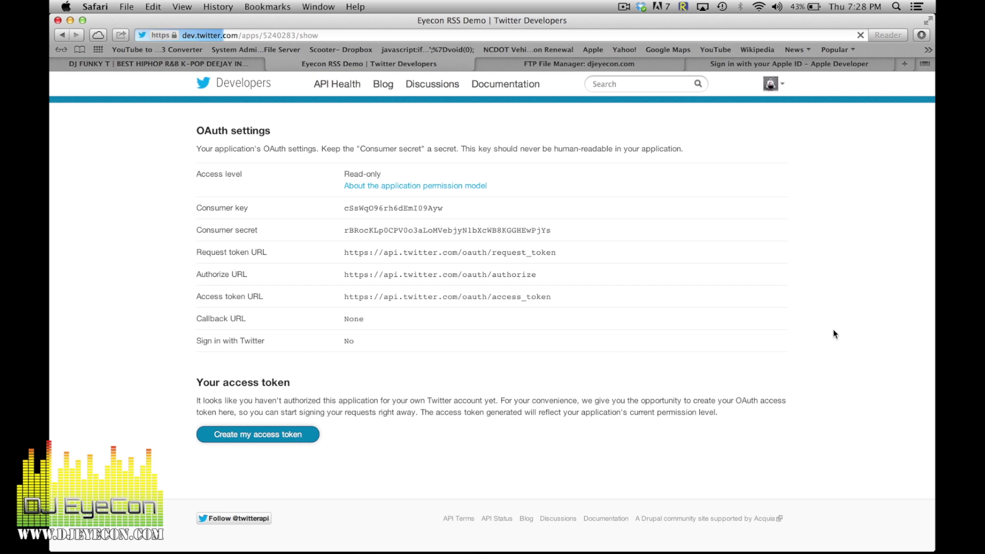
pyautogui.scroll(-10, 785, 293)
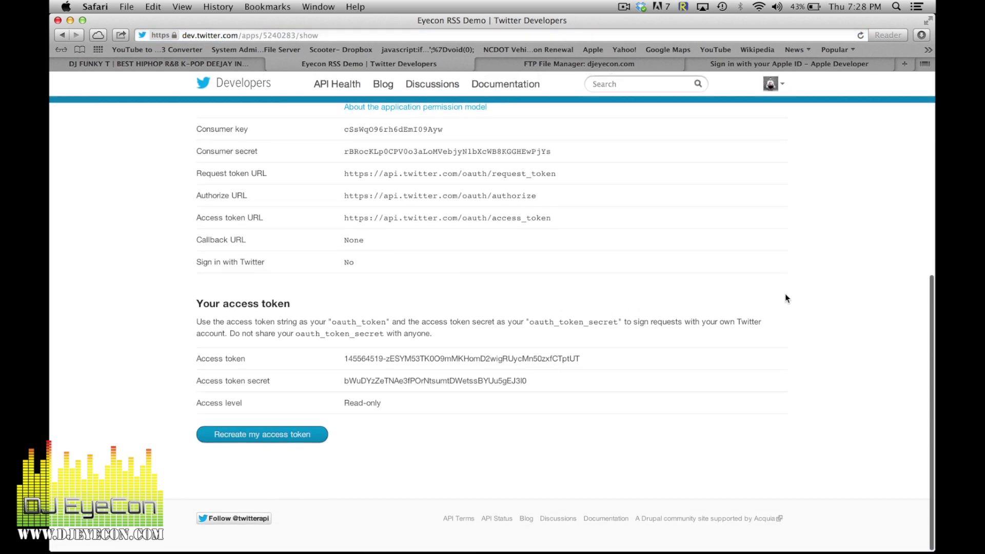
pyautogui.scroll(3, 451, 411)
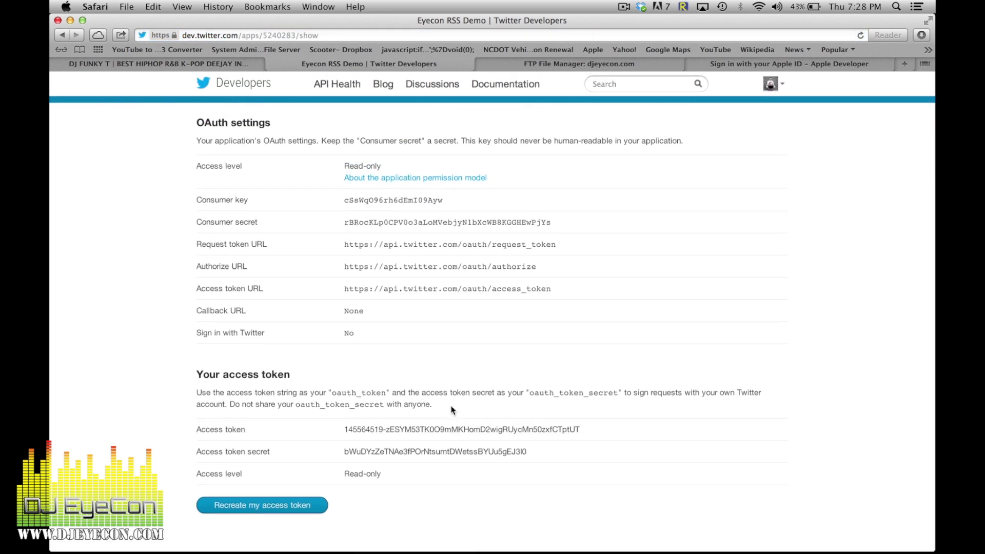
pyautogui.moveTo(216, 552)
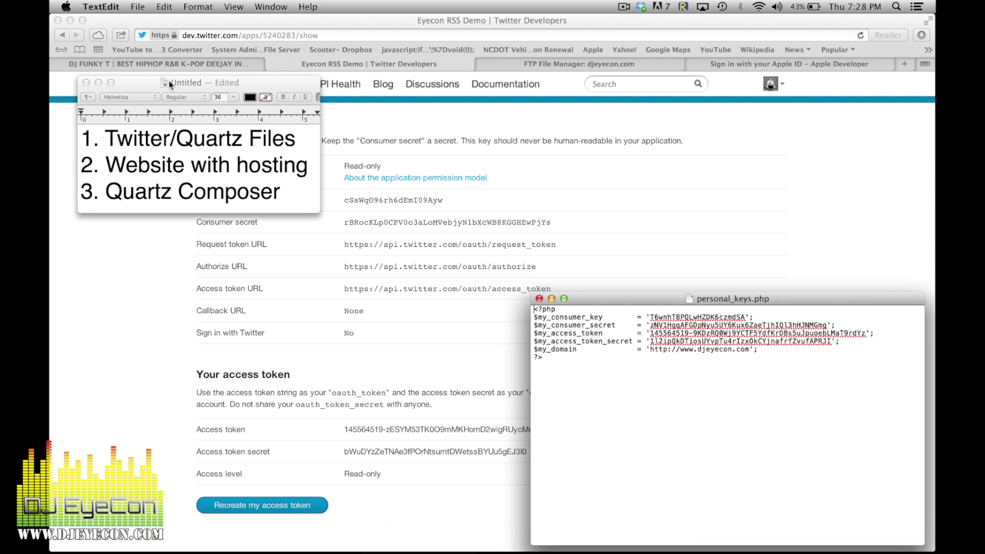
# Cancel closing the untitled notes document and minimize it instead.
pyautogui.click(85, 82)
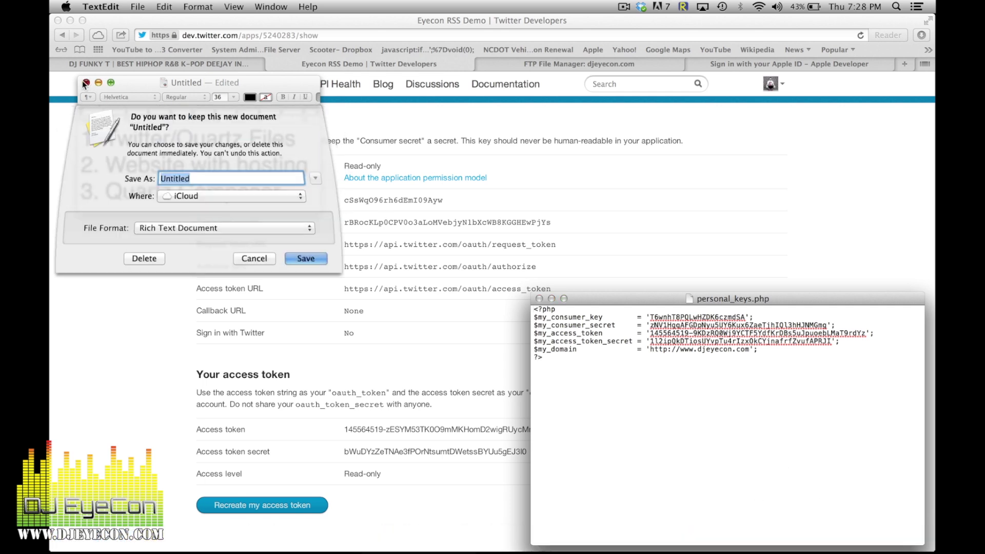
pyautogui.click(239, 258)
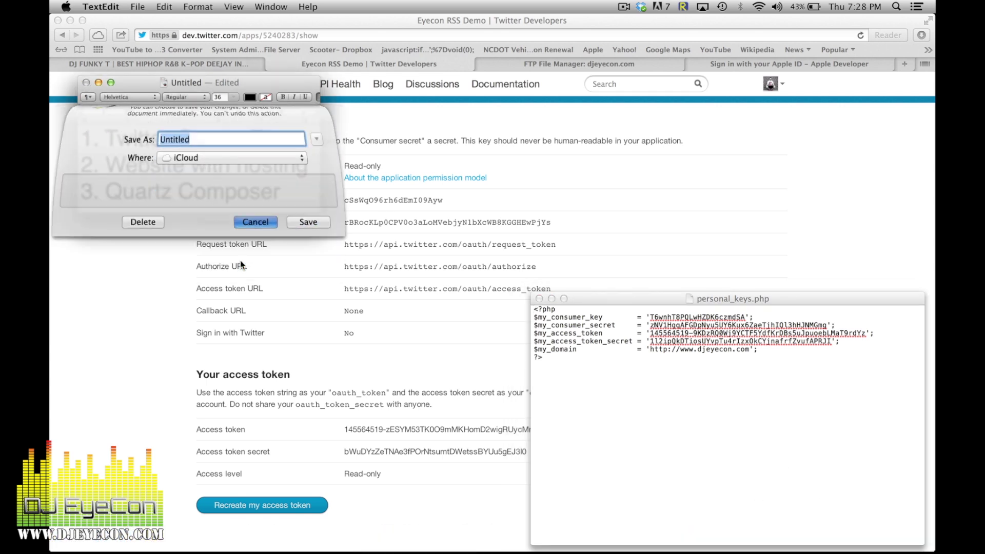
pyautogui.press('super+m')
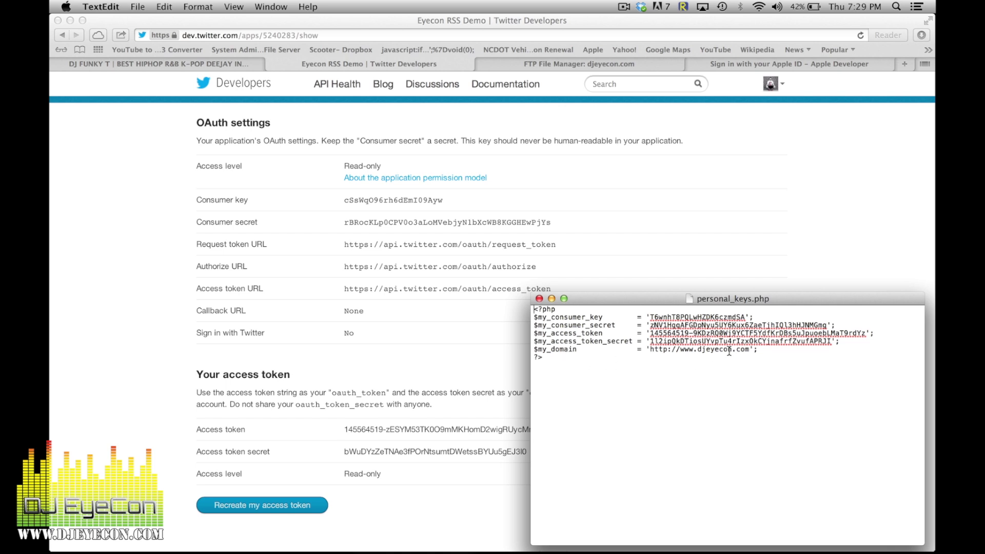
# Select the $my_domain URL, save personal_keys.php, and close its window.
pyautogui.moveTo(750, 350); pyautogui.dragTo(650, 350)
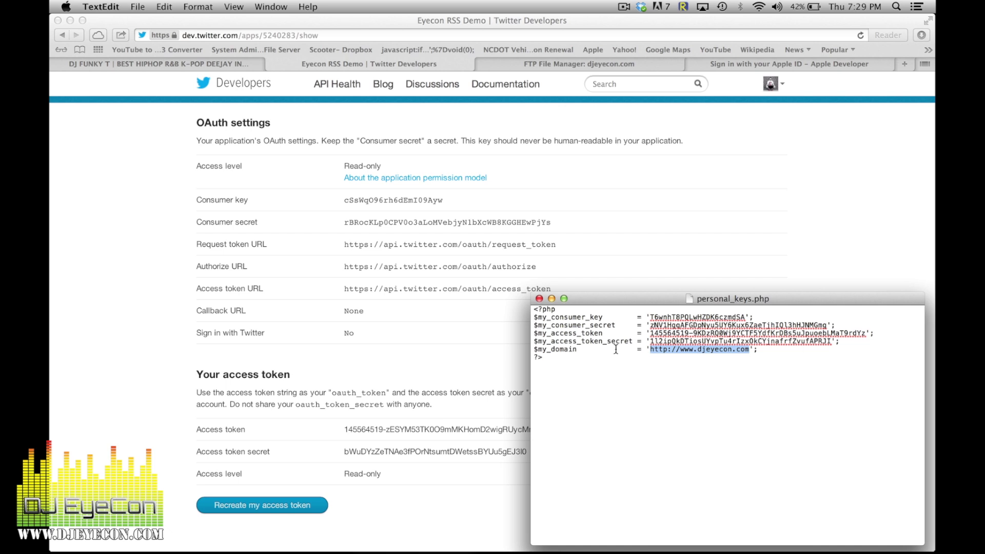
pyautogui.click(138, 7)
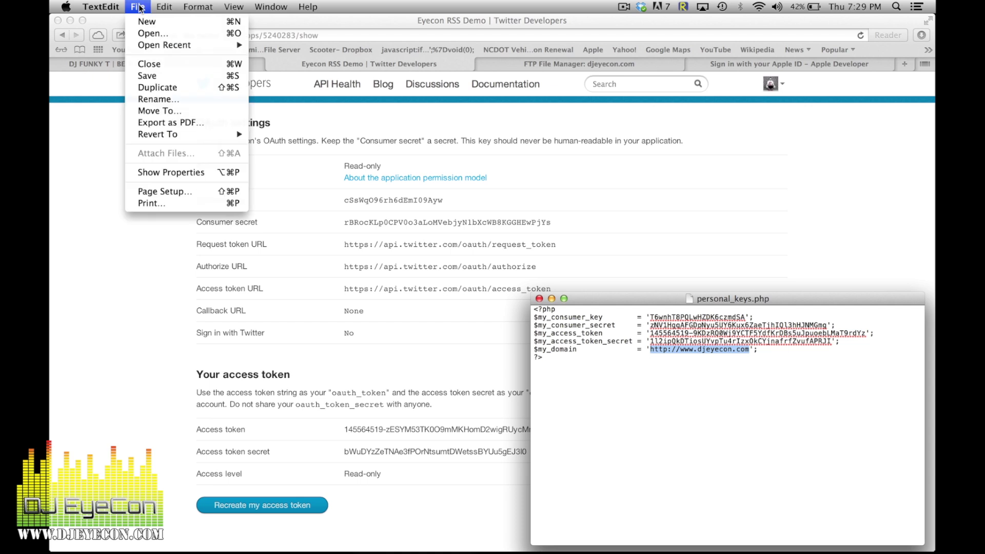
pyautogui.click(164, 75)
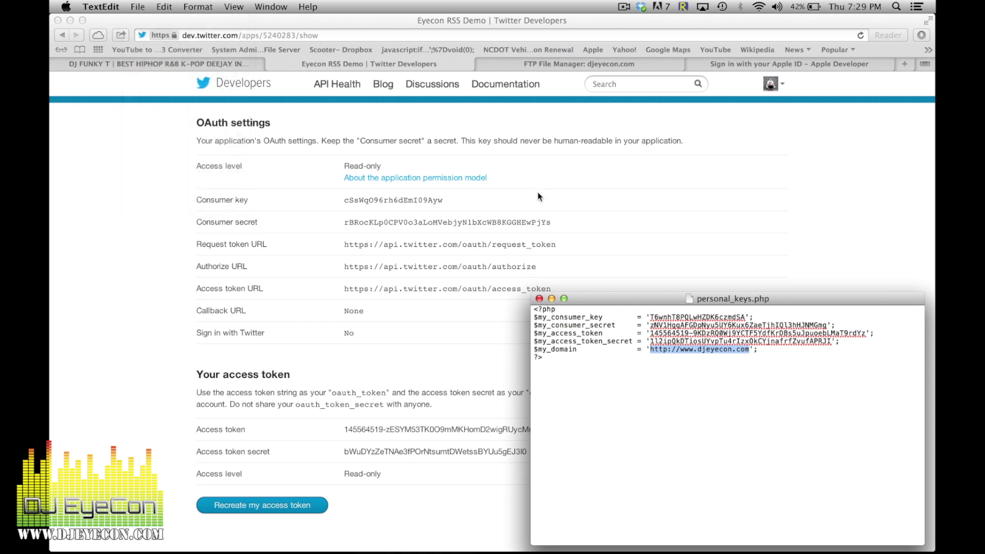
pyautogui.click(539, 299)
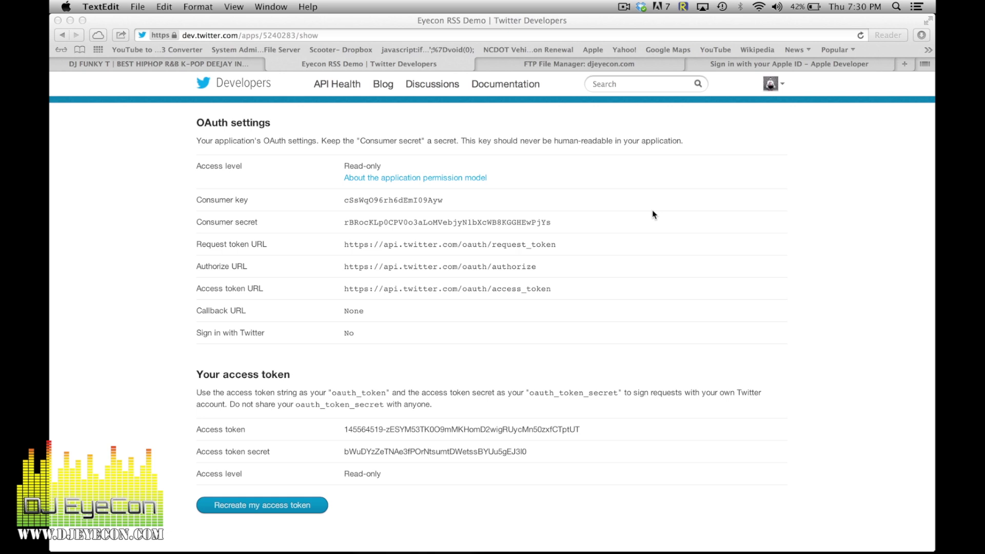
# Switch to the 'FTP File Manager: djeyecon.com' tab showing the hosted twitter folder.
pyautogui.click(559, 66)
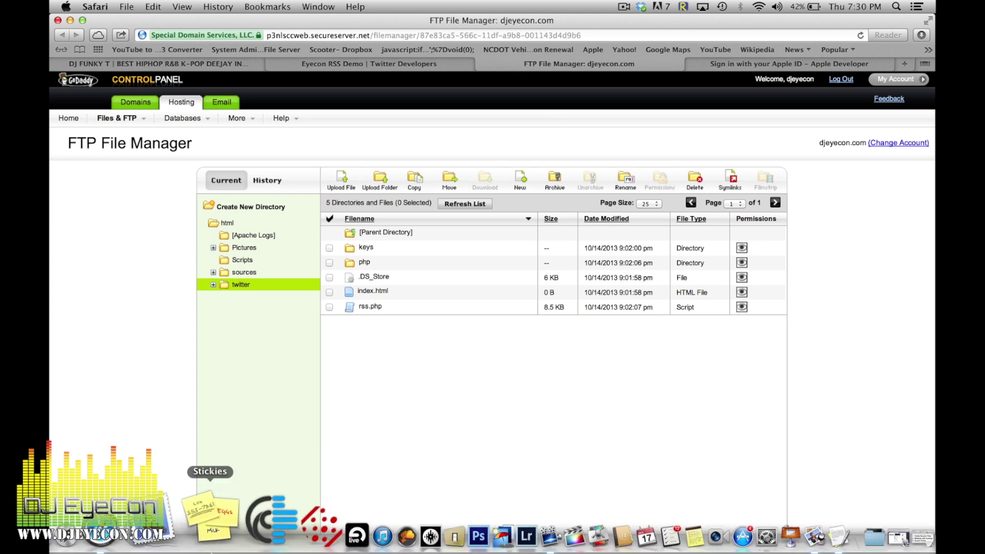
# Show the local Twitter v1.1 Fix folder with twitter selected beside the FTP list, then return to Safari.
pyautogui.click(100, 529)
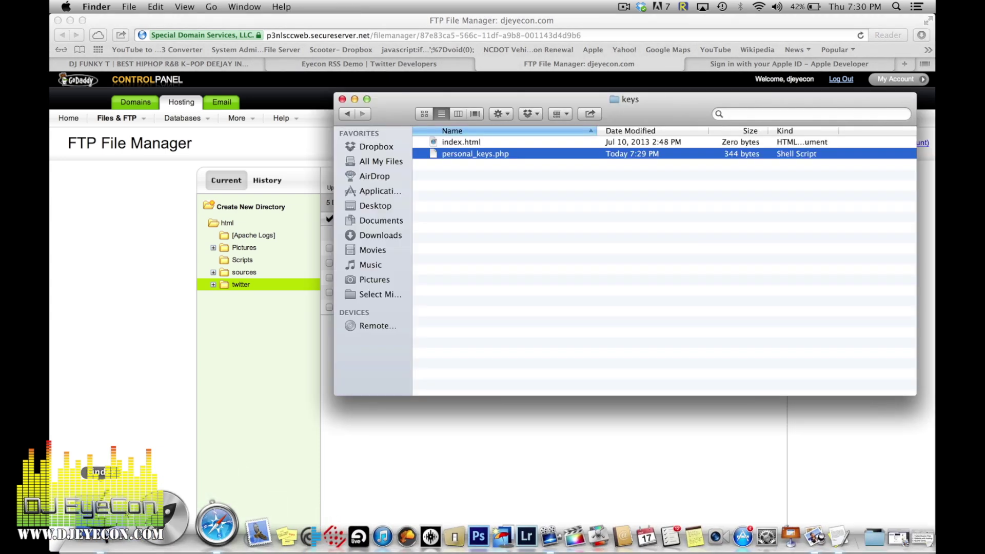
pyautogui.click(345, 112)
pyautogui.click(343, 112)
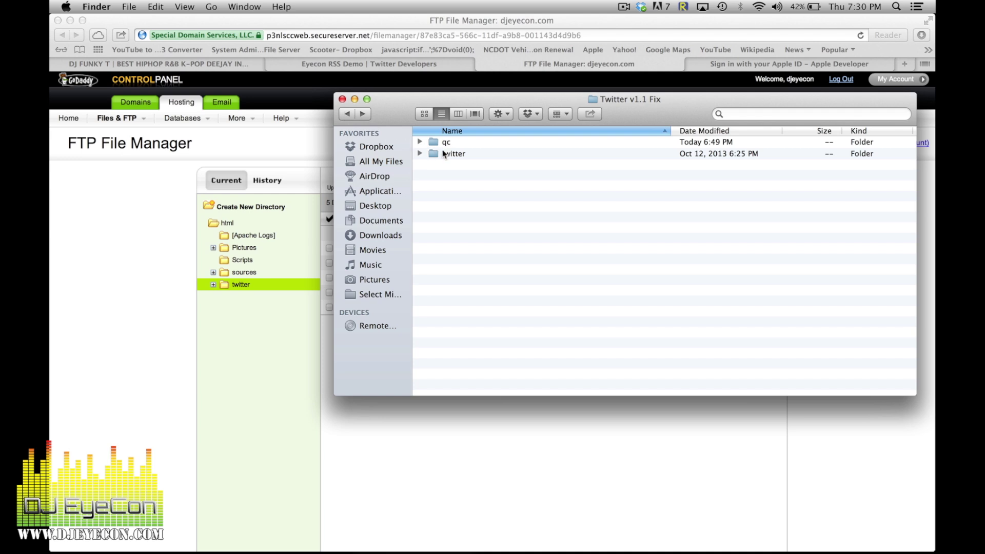
pyautogui.click(458, 155)
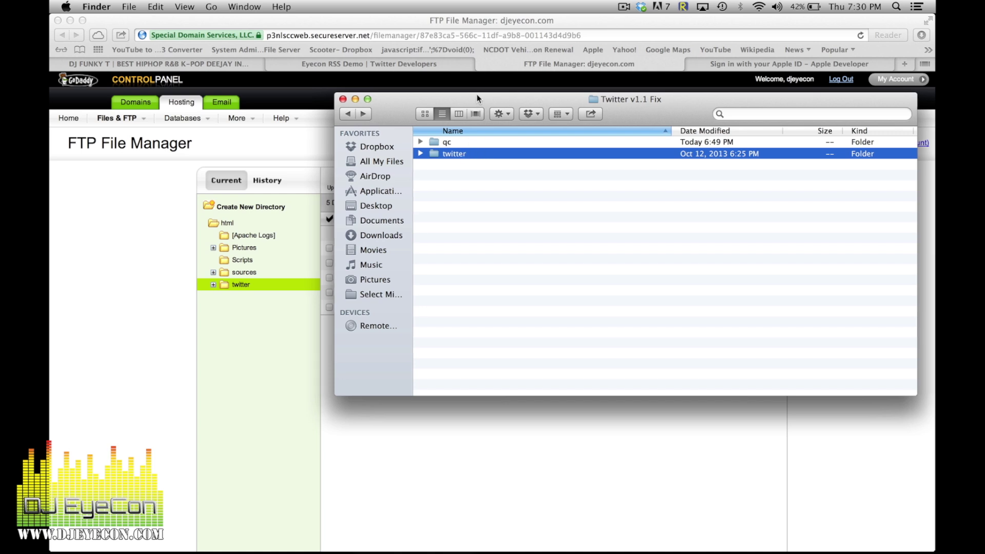
pyautogui.moveTo(477, 98); pyautogui.dragTo(766, 168)
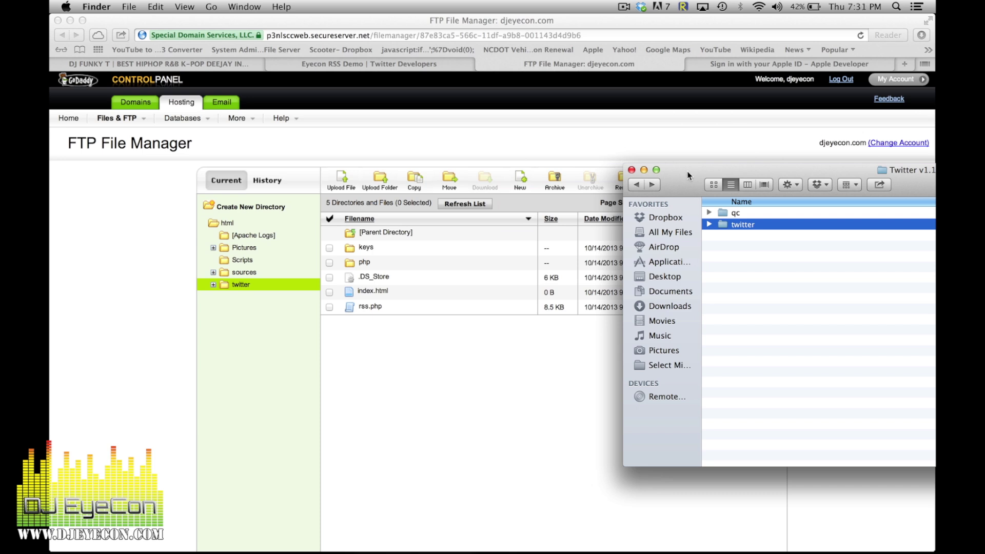
pyautogui.moveTo(688, 175); pyautogui.dragTo(408, 175)
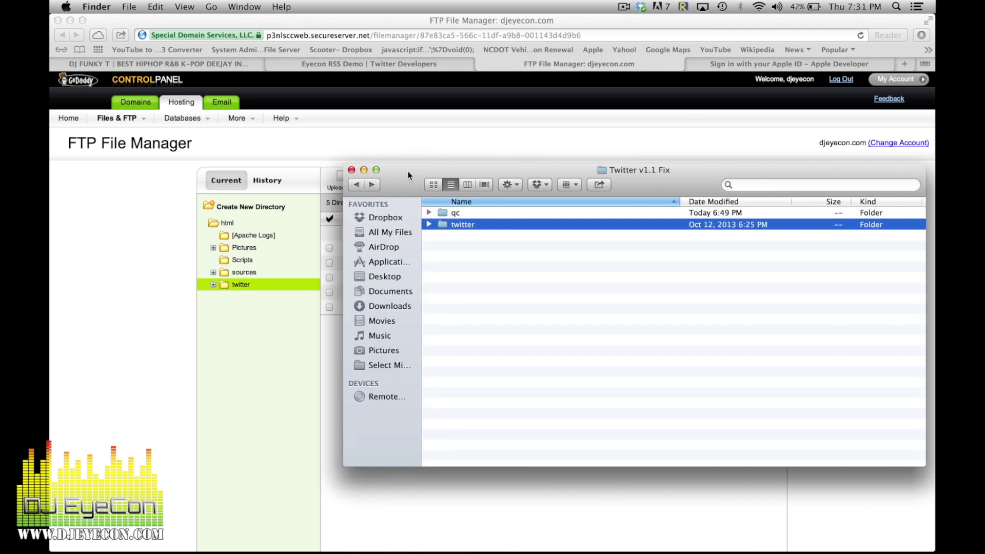
pyautogui.click(732, 61)
# Sign in on the Apple Developer page using the pre-filled Apple ID credentials.
pyautogui.click(731, 62)
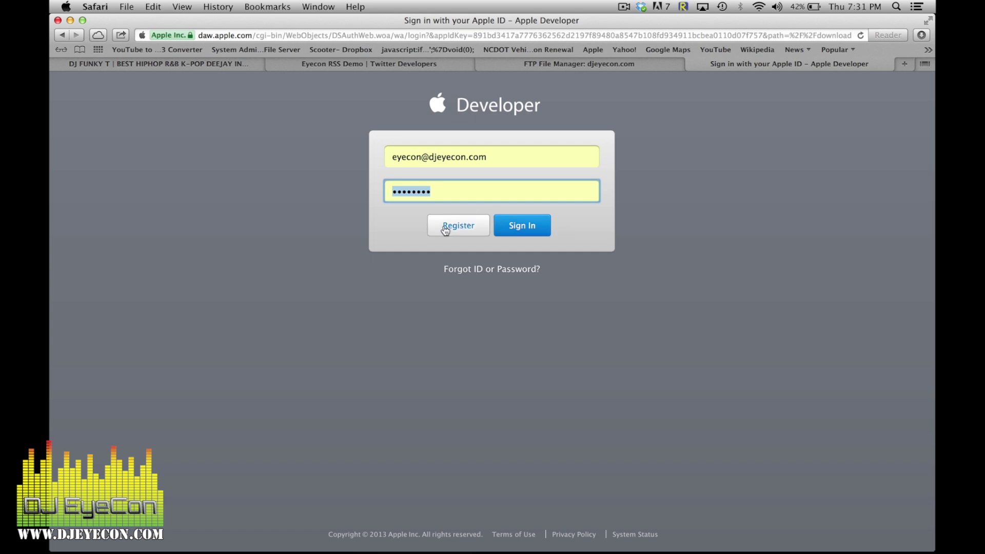
pyautogui.click(530, 231)
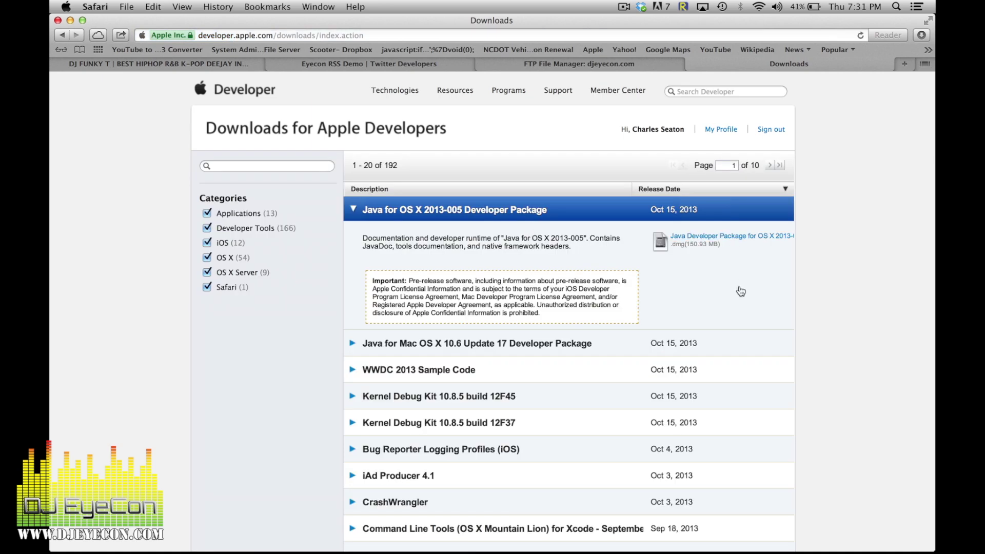
# Search the Apple developer downloads for 'quartz', then hide Safari to reveal the desktop.
pyautogui.scroll(-3, 461, 195)
pyautogui.scroll(2, 274, 139)
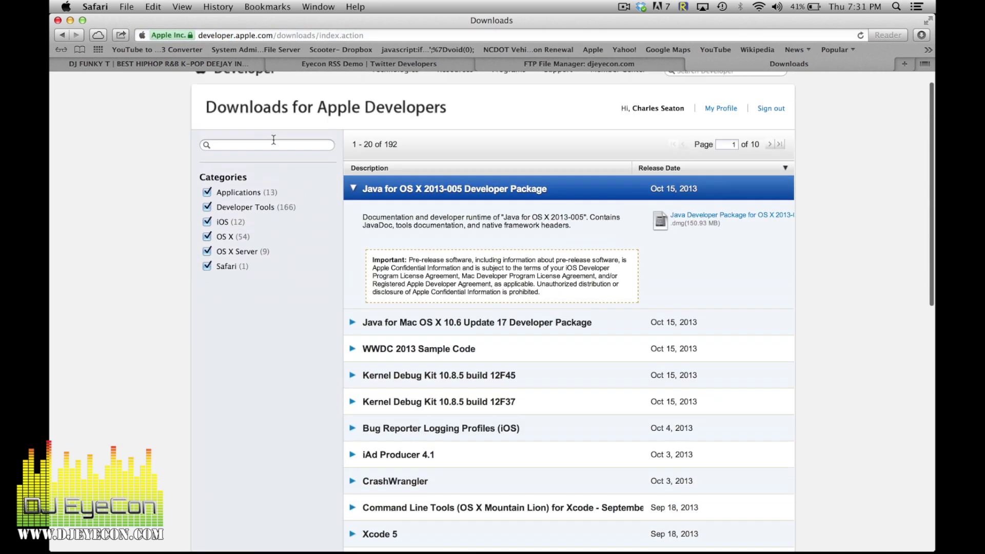
pyautogui.write('quartz')
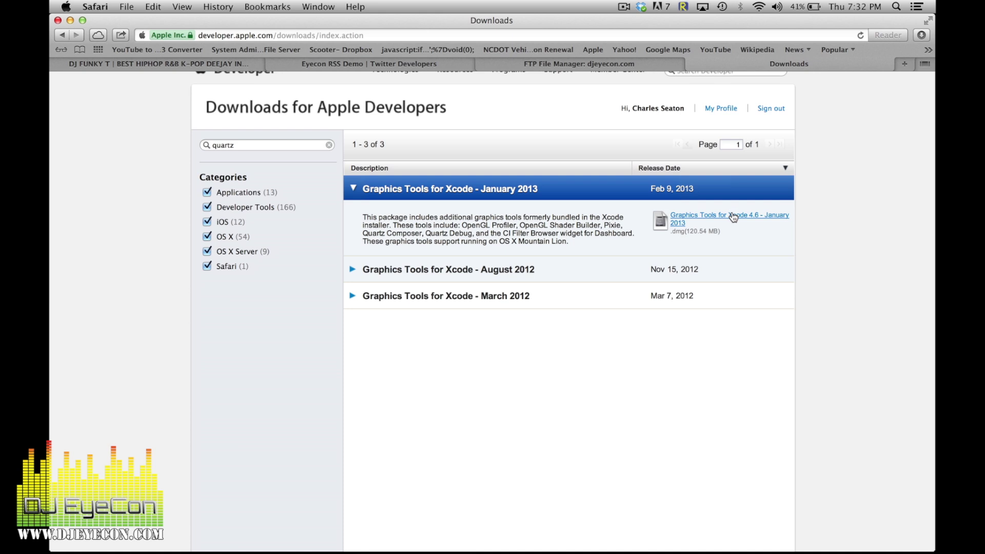
pyautogui.click(71, 20)
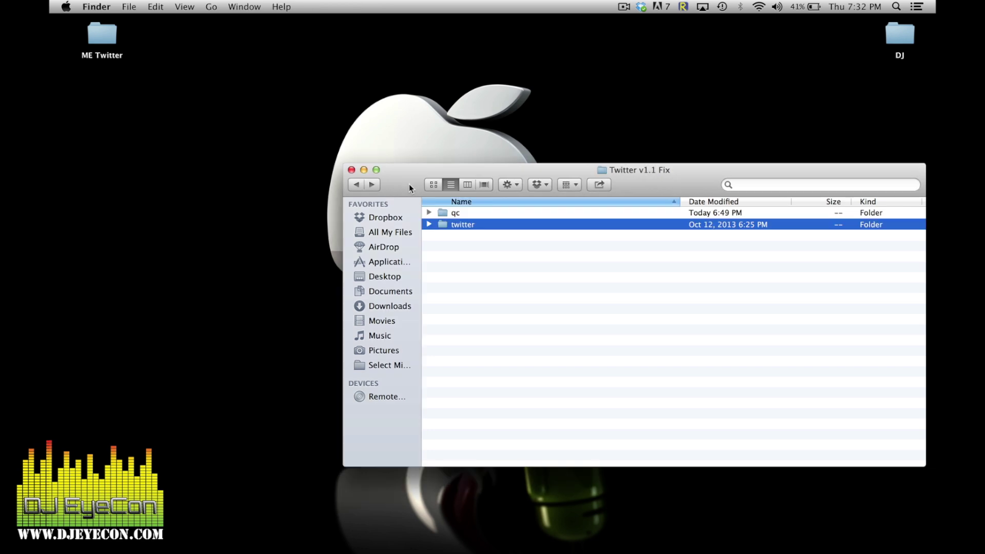
# Move the Twitter v1.1 Fix window aside and open DJ Funky T (Twitter 43) Template v02.qtz from the qc folder.
pyautogui.moveTo(408, 184); pyautogui.dragTo(369, 153)
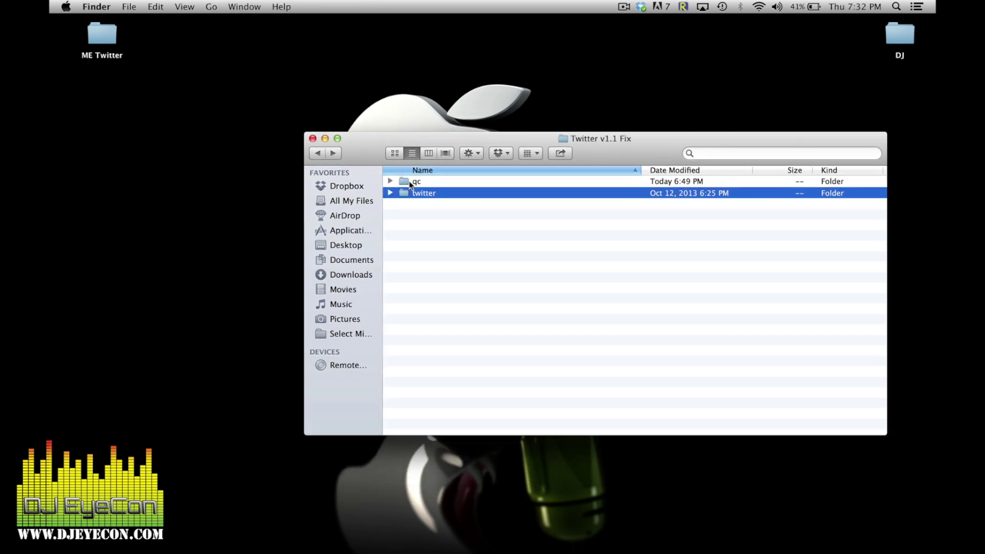
pyautogui.doubleClick(408, 181)
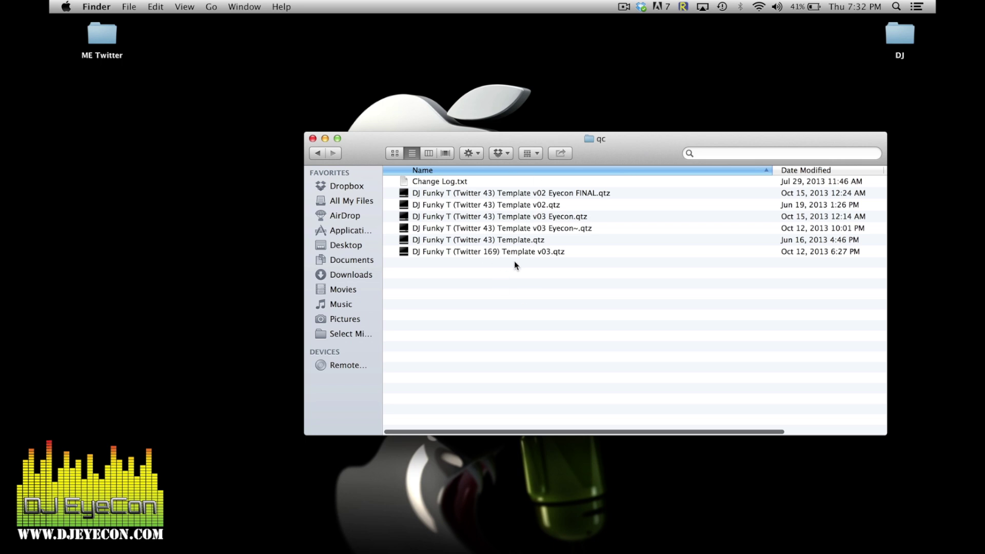
pyautogui.click(560, 205)
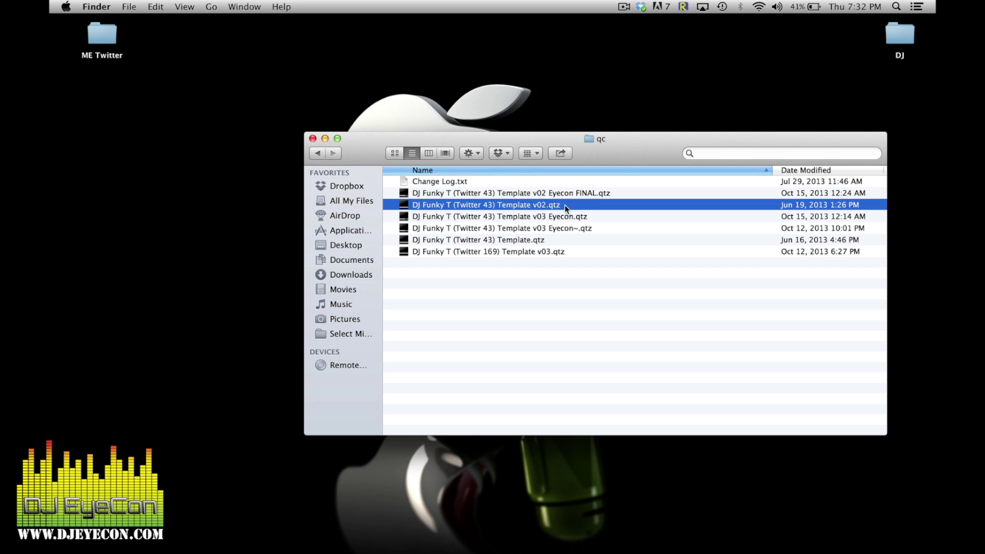
pyautogui.doubleClick(565, 205)
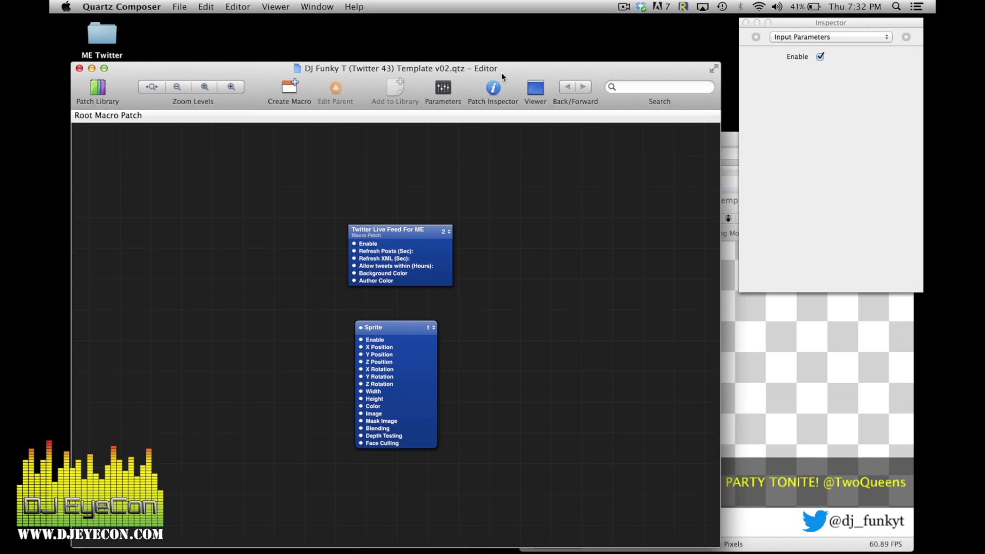
pyautogui.moveTo(501, 72); pyautogui.dragTo(491, 44)
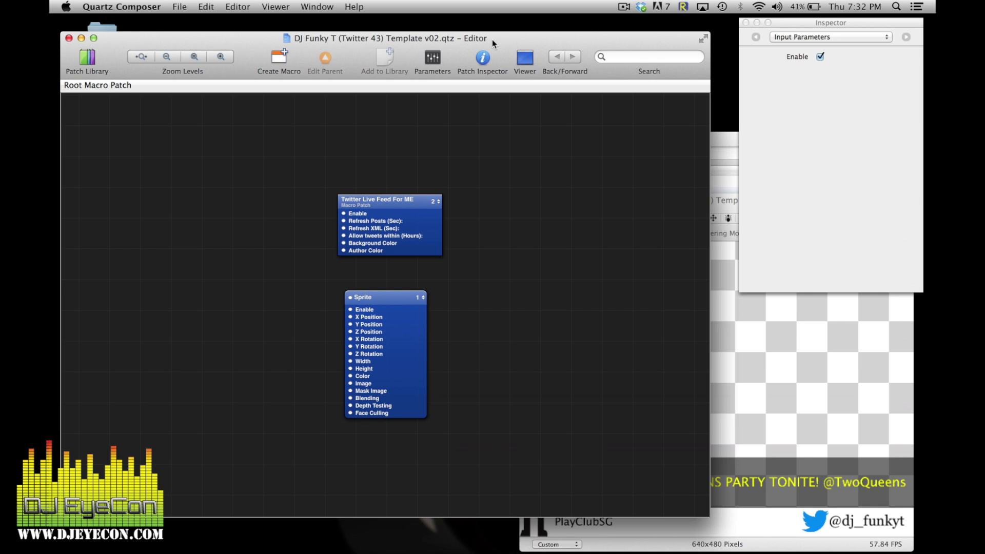
pyautogui.moveTo(491, 39); pyautogui.dragTo(480, 23)
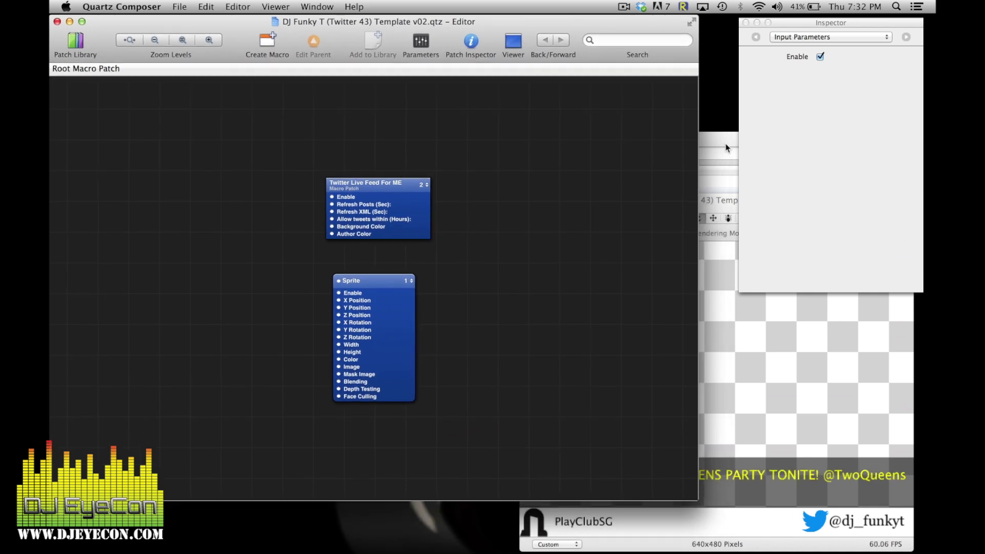
pyautogui.click(765, 315)
pyautogui.moveTo(669, 219)
pyautogui.mouseDown()
pyautogui.moveTo(534, 207)
pyautogui.moveTo(669, 206)
pyautogui.mouseUp()
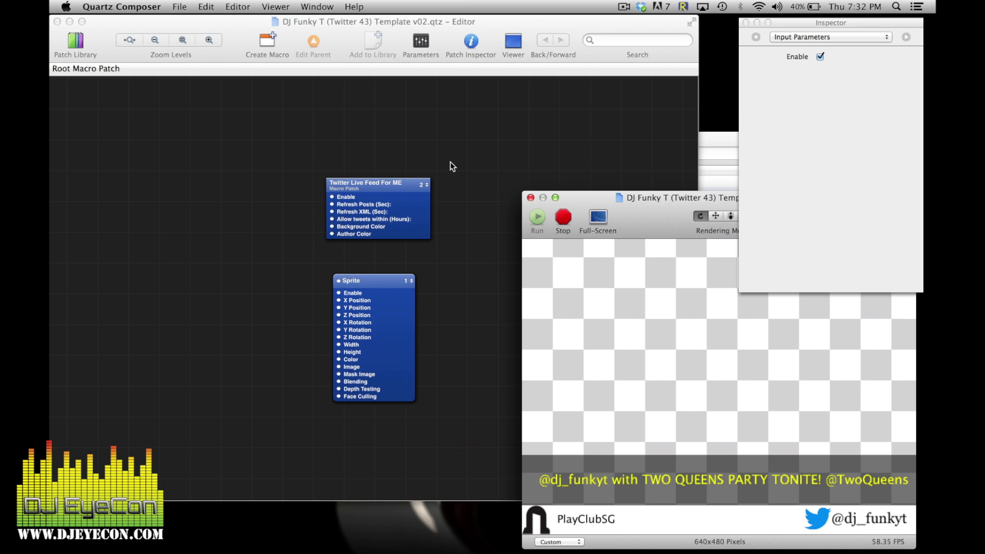
pyautogui.click(393, 27)
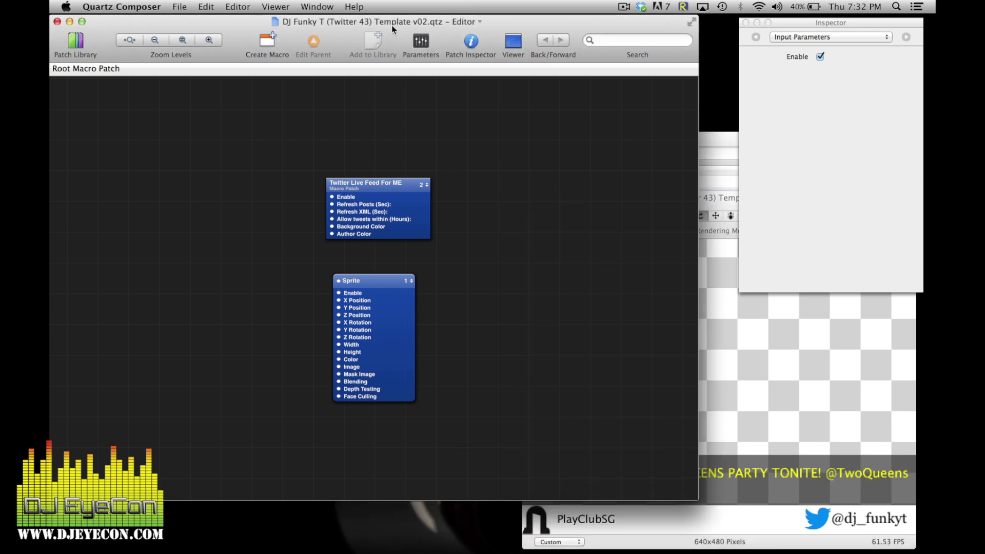
# Enter the Twitter Live Feed For ME macro and select its WWW Address patch.
pyautogui.moveTo(393, 28); pyautogui.dragTo(403, 28)
pyautogui.click(387, 205)
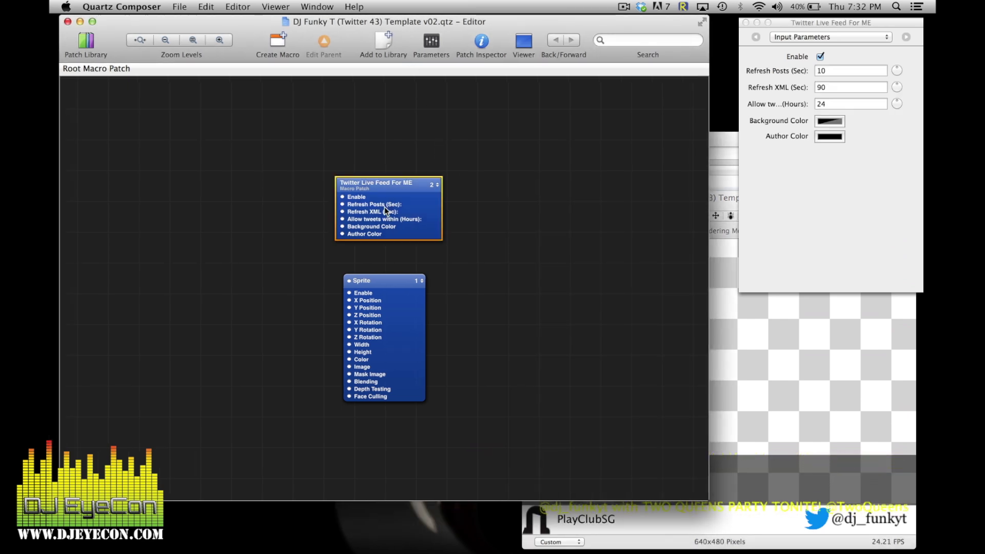
pyautogui.doubleClick(398, 211)
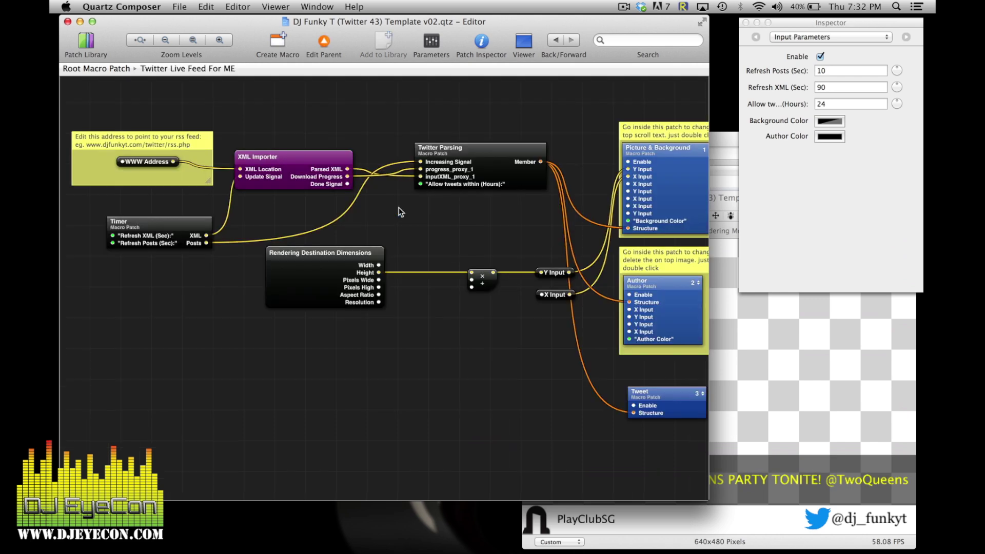
pyautogui.hscroll(-5, 415, 215)
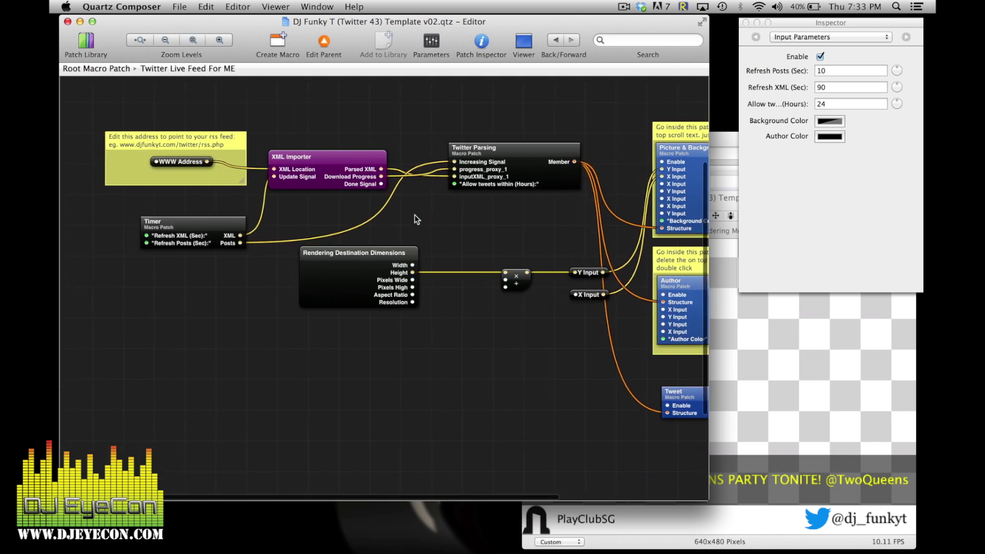
pyautogui.click(180, 163)
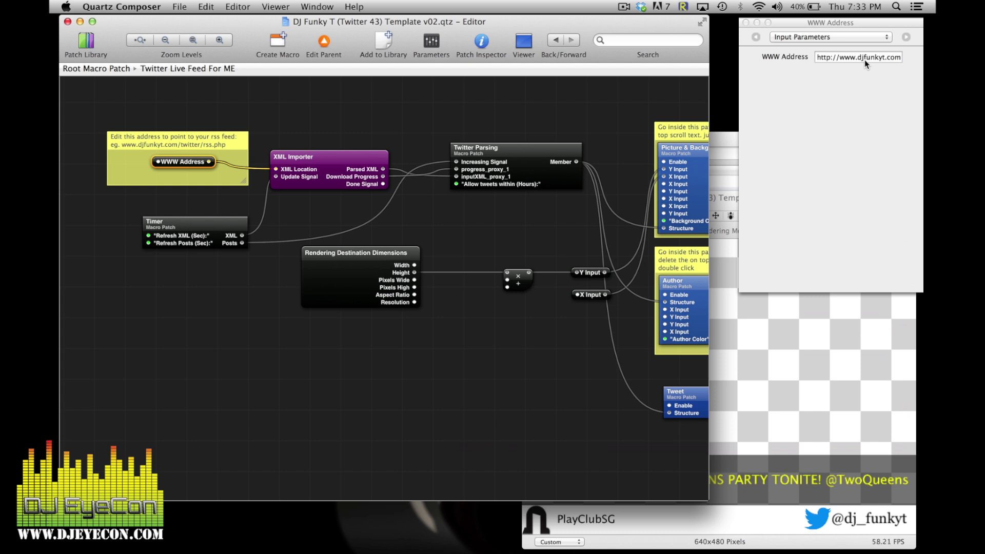
# Change the WWW Address URL from djfunkyt.com to djeyecon.com/twitter/rss.php.
pyautogui.click(879, 57)
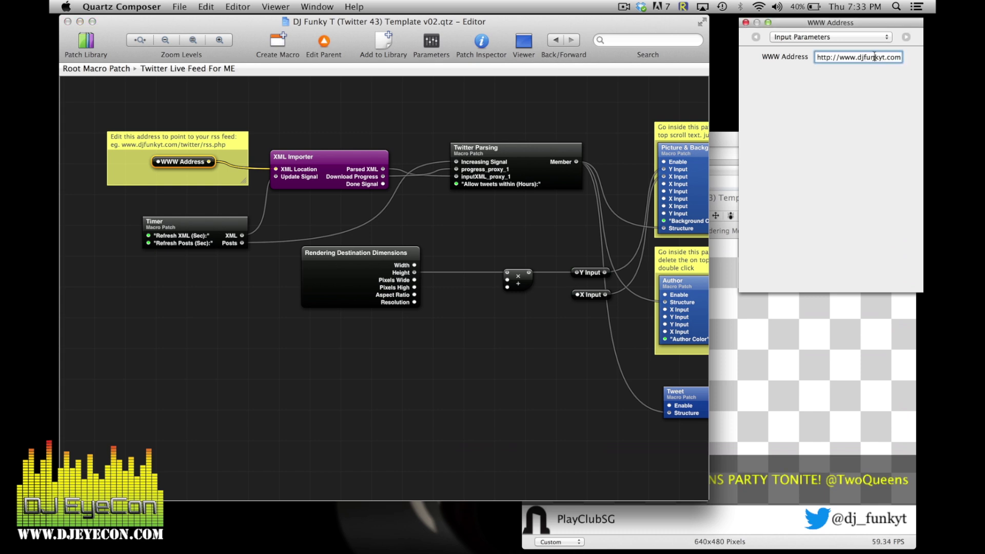
pyautogui.moveTo(875, 57); pyautogui.dragTo(910, 55)
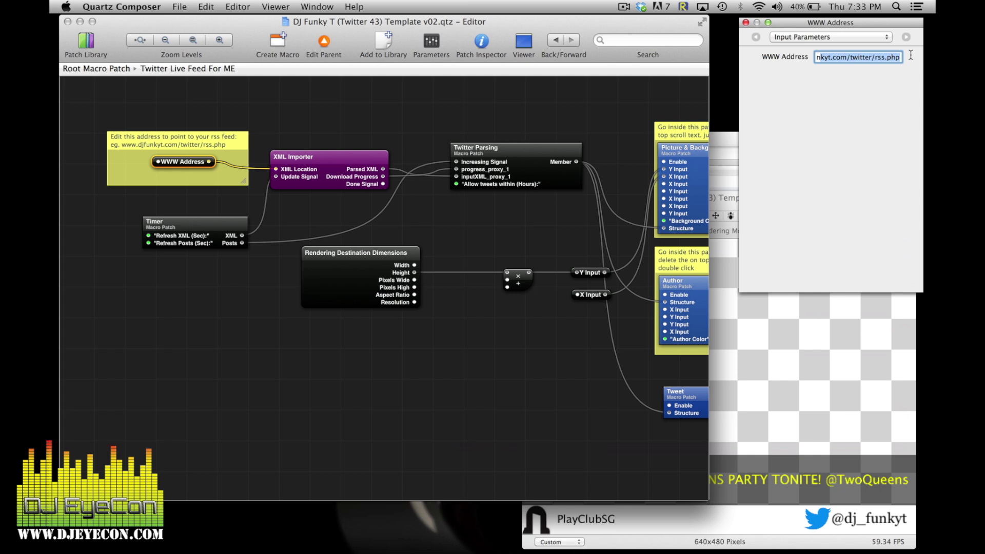
pyautogui.click(900, 59)
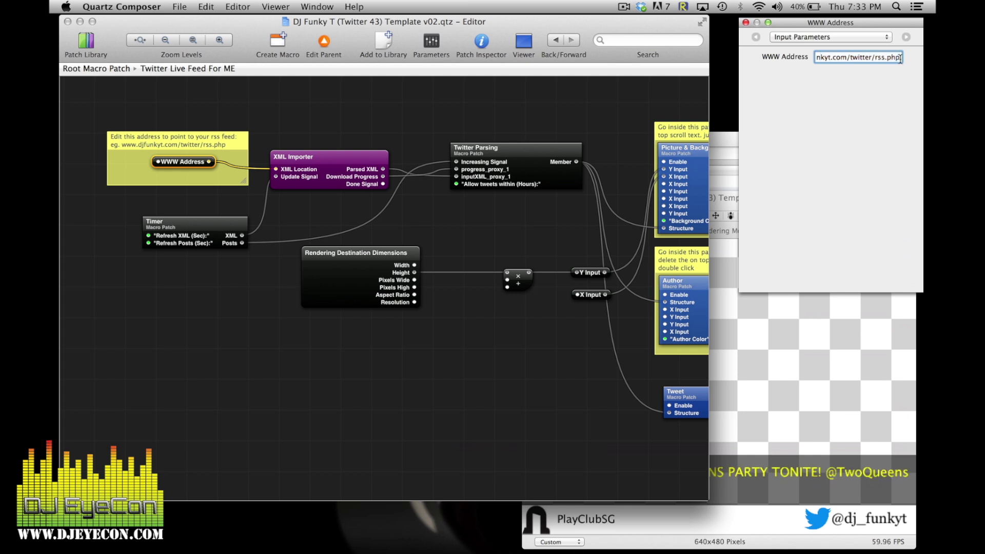
pyautogui.moveTo(901, 58); pyautogui.dragTo(806, 57)
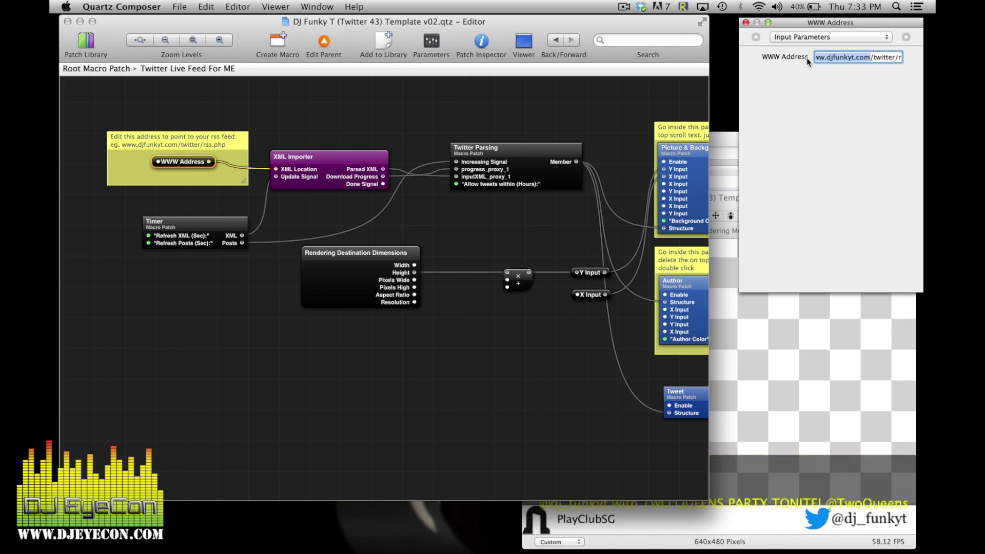
pyautogui.click(853, 57)
pyautogui.press('BackSpace')
pyautogui.press('BackSpace')
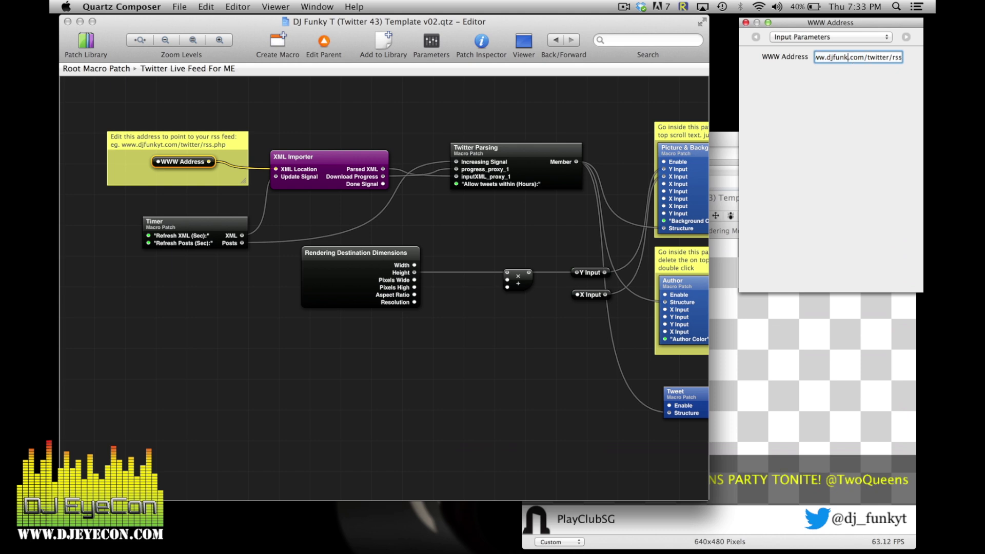
pyautogui.press('BackSpace')
pyautogui.press('BackSpace')
pyautogui.press('BackSpace')
pyautogui.press('BackSpace')
pyautogui.write('eyecon')
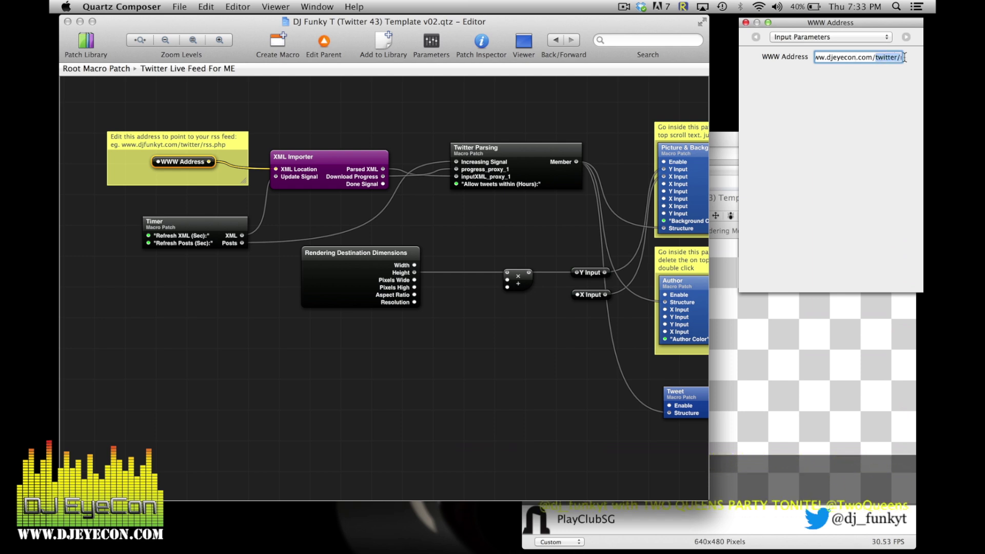
pyautogui.press('Right')
pyautogui.press('Right')
pyautogui.press('Right')
pyautogui.press('Right')
pyautogui.press('Right')
pyautogui.press('Right')
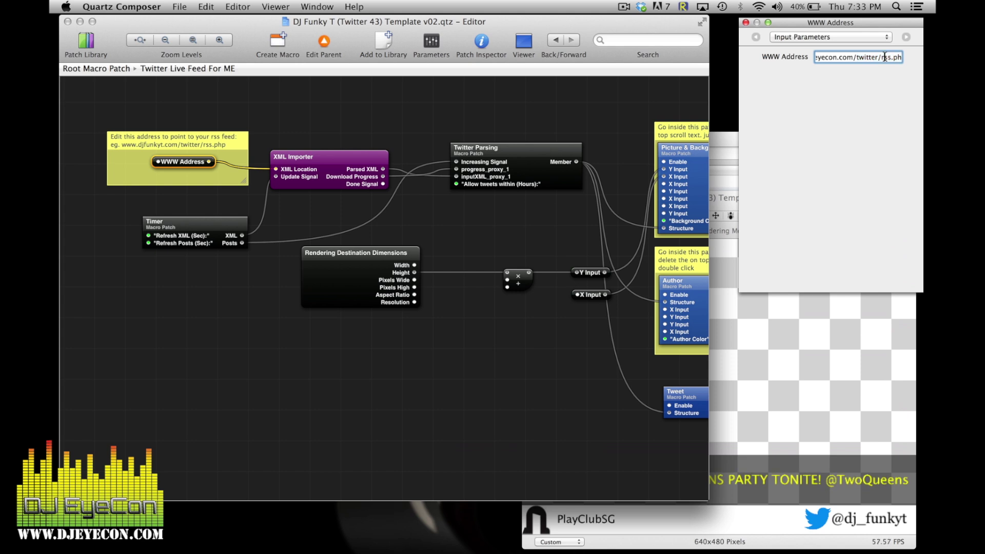
pyautogui.press('Right')
pyautogui.press('Right')
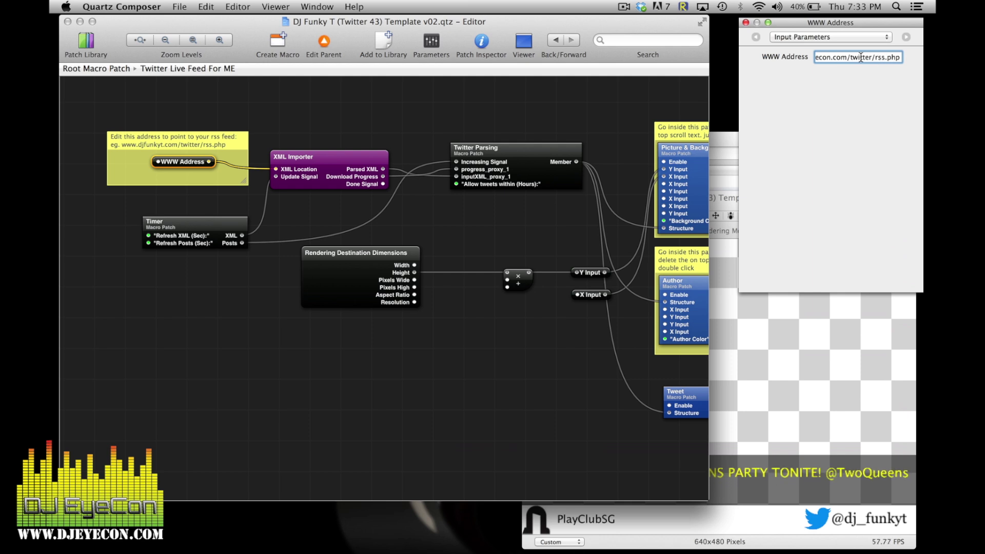
pyautogui.click(323, 351)
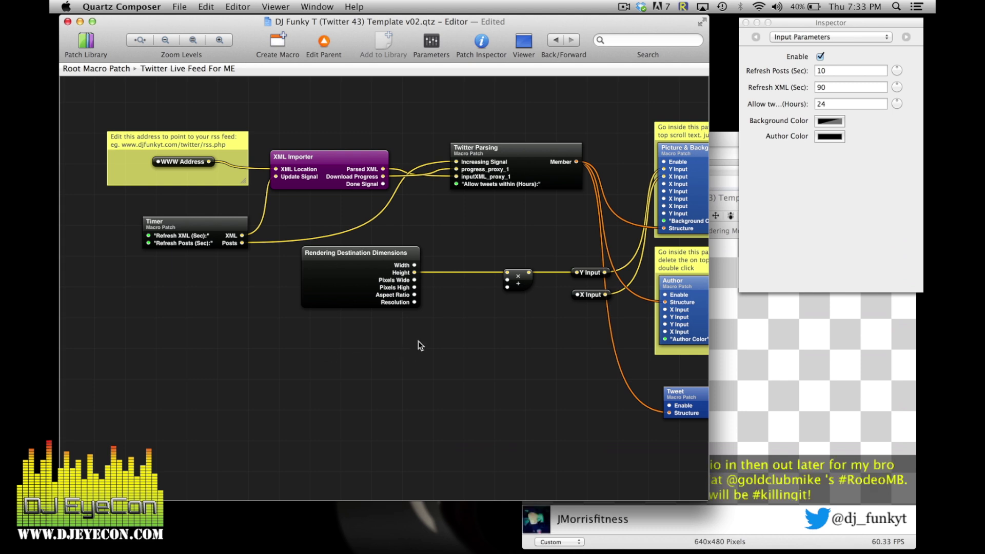
# Check the feed in the viewer, then bring the editor forward and scroll right to the macros.
pyautogui.click(748, 420)
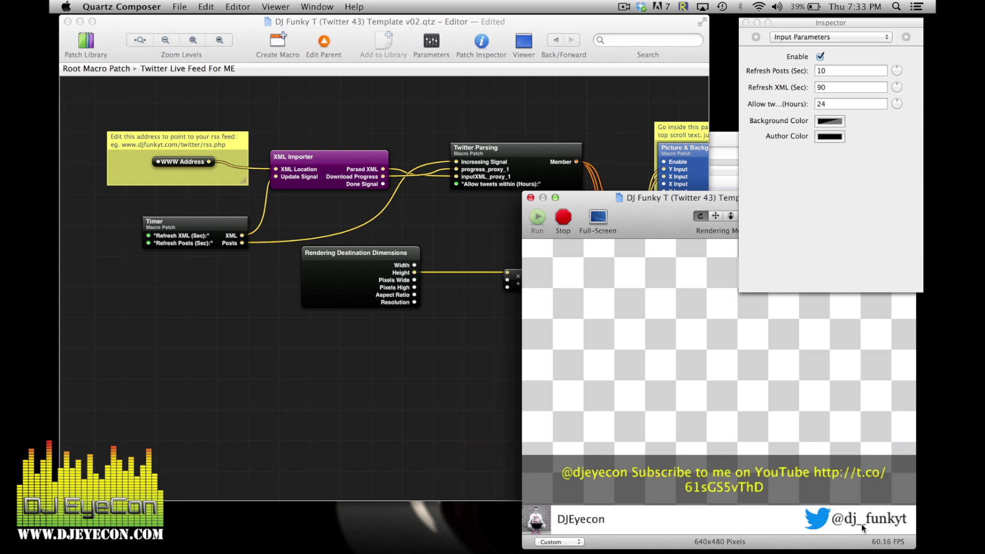
pyautogui.click(402, 416)
pyautogui.hscroll(5, 380, 413)
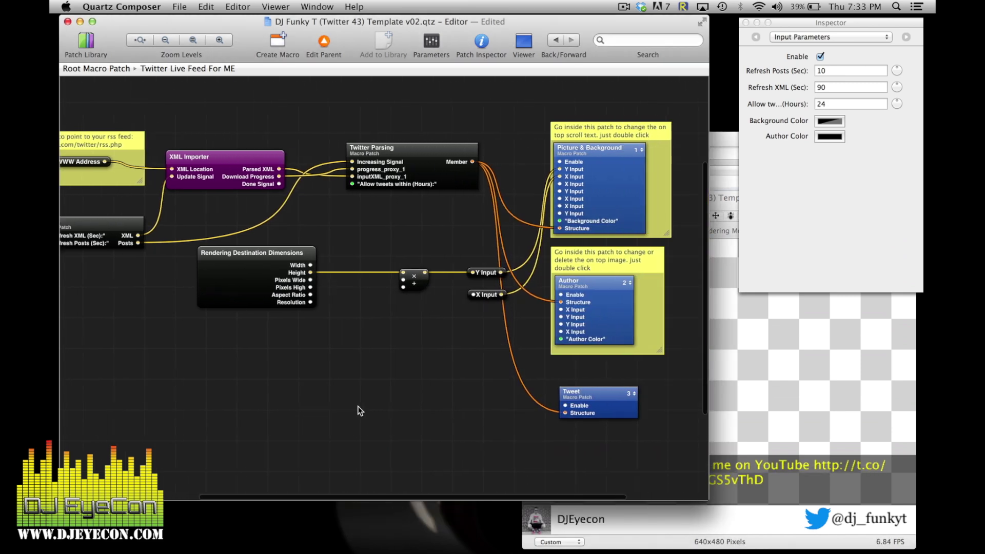
# Enter the Picture & Background macro and scroll to its Image With String patch.
pyautogui.doubleClick(559, 183)
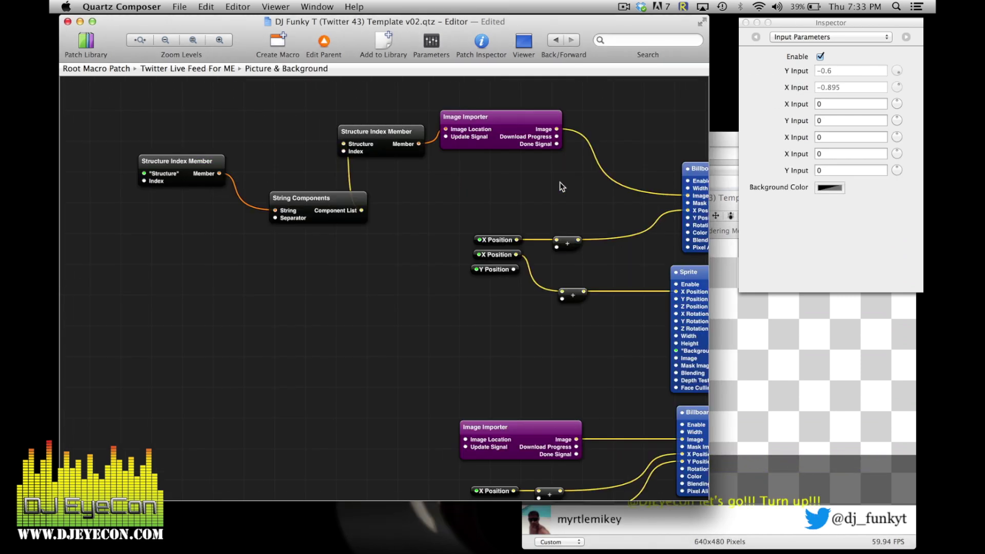
pyautogui.hscroll(5, 562, 183)
pyautogui.scroll(-2, 564, 183)
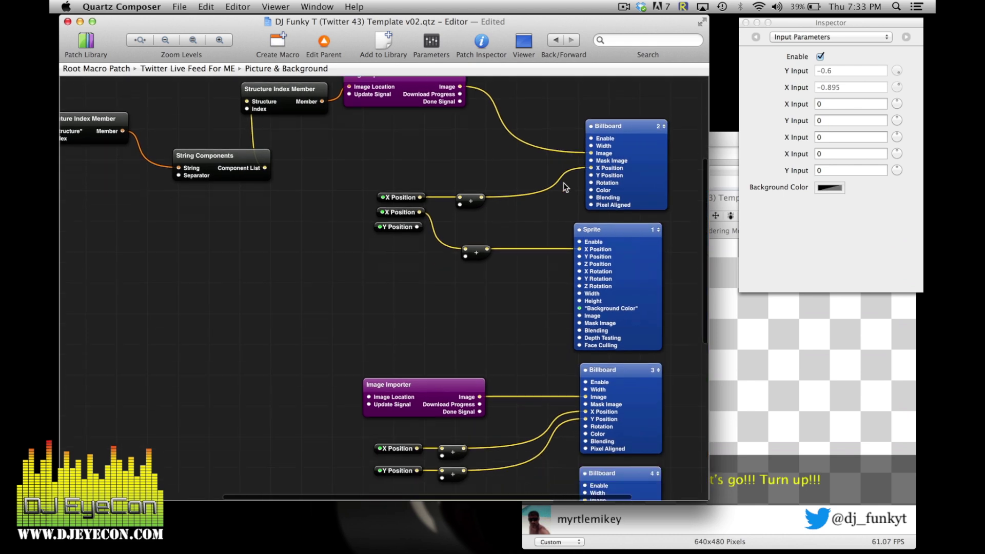
pyautogui.scroll(-10, 563, 183)
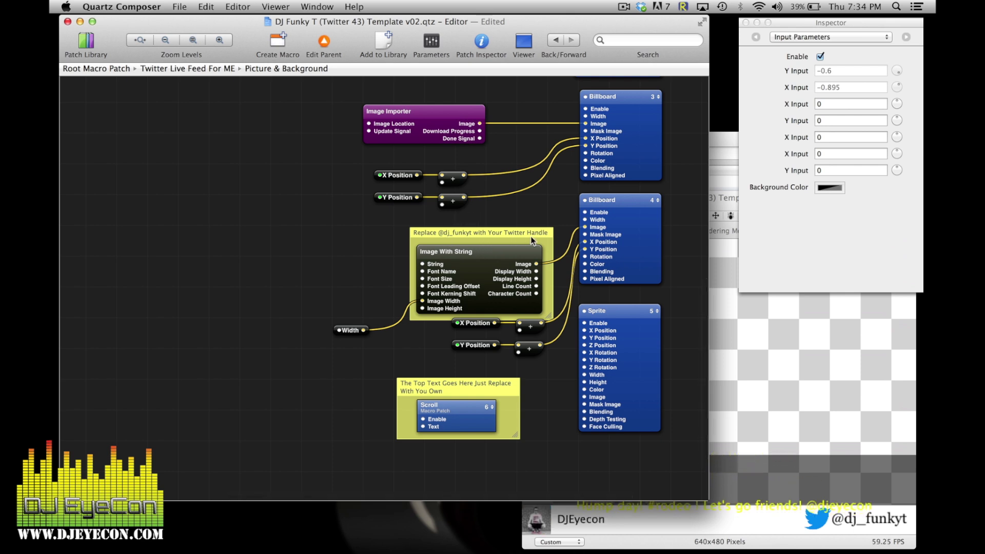
pyautogui.click(498, 251)
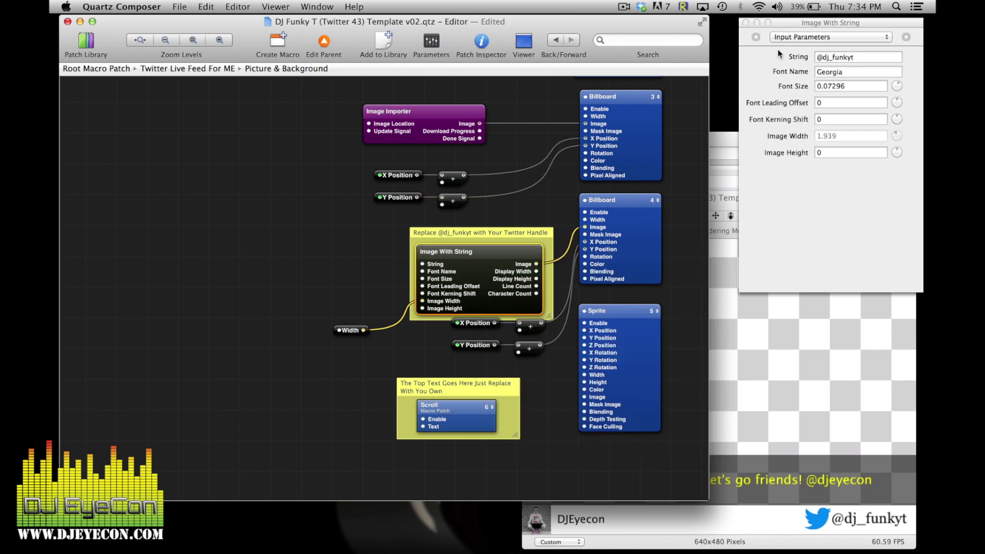
pyautogui.click(866, 56)
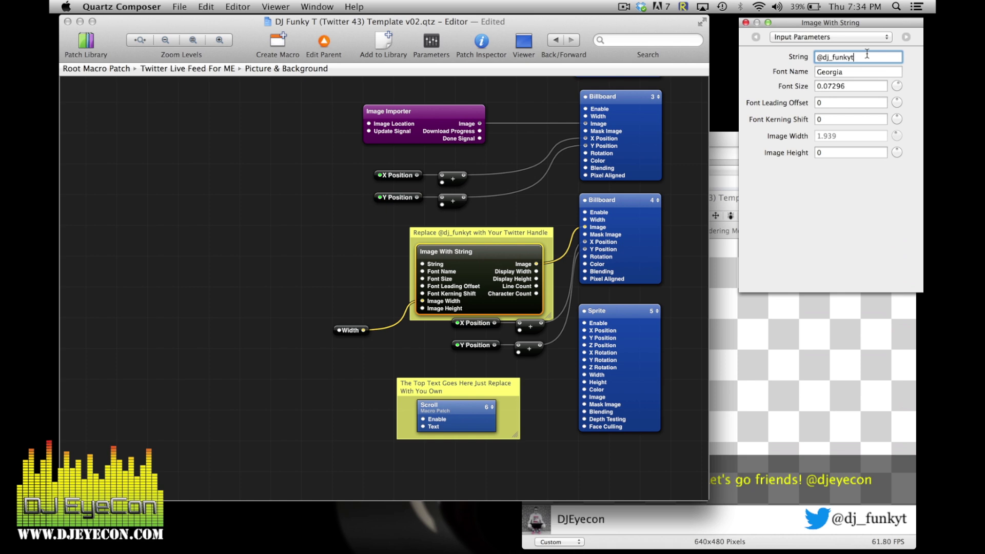
pyautogui.press('BackSpace')
pyautogui.press('BackSpace')
pyautogui.press('BackSpace')
pyautogui.press('BackSpace')
pyautogui.write('eyecon')
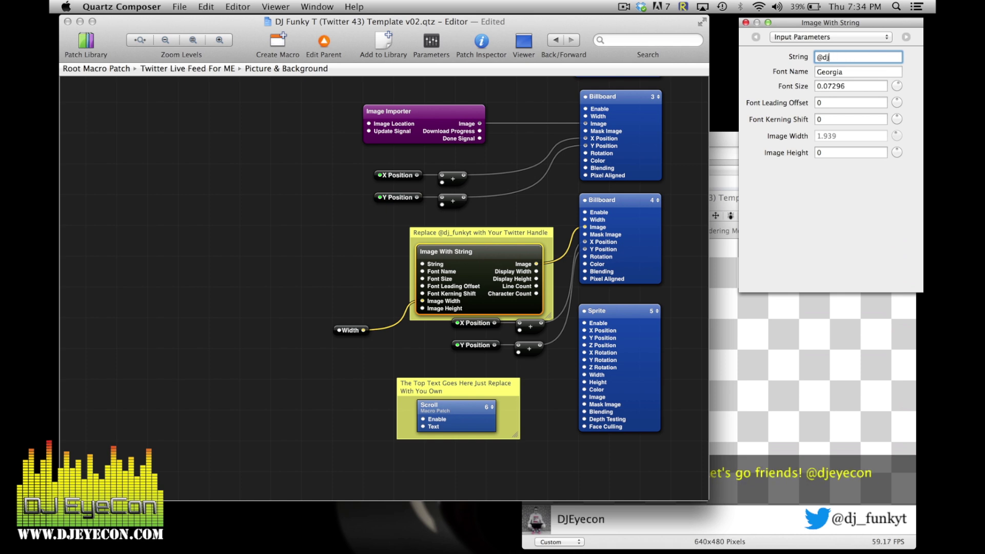
pyautogui.click(861, 70)
pyautogui.click(854, 337)
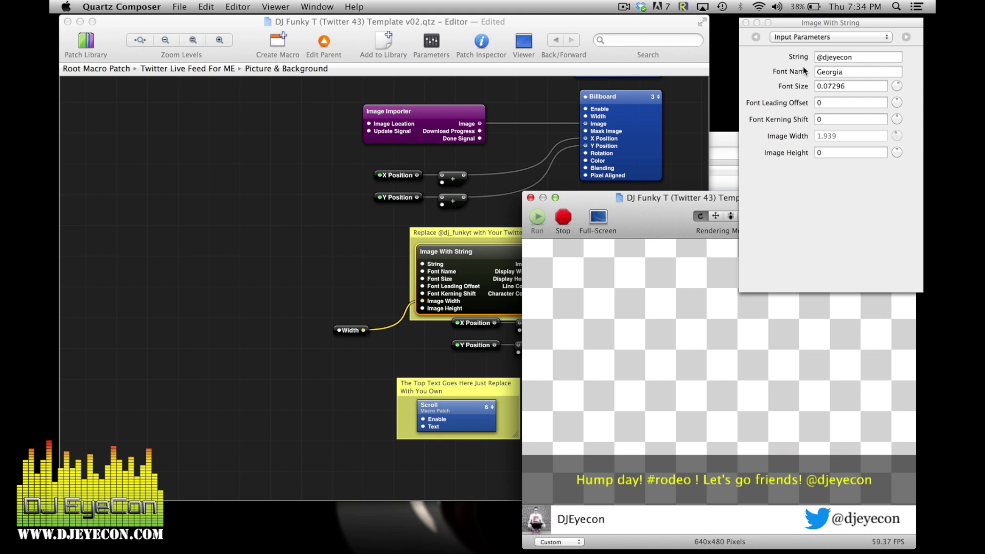
# Put the Picture & Background patch editor over the running viewer again.
pyautogui.click(314, 199)
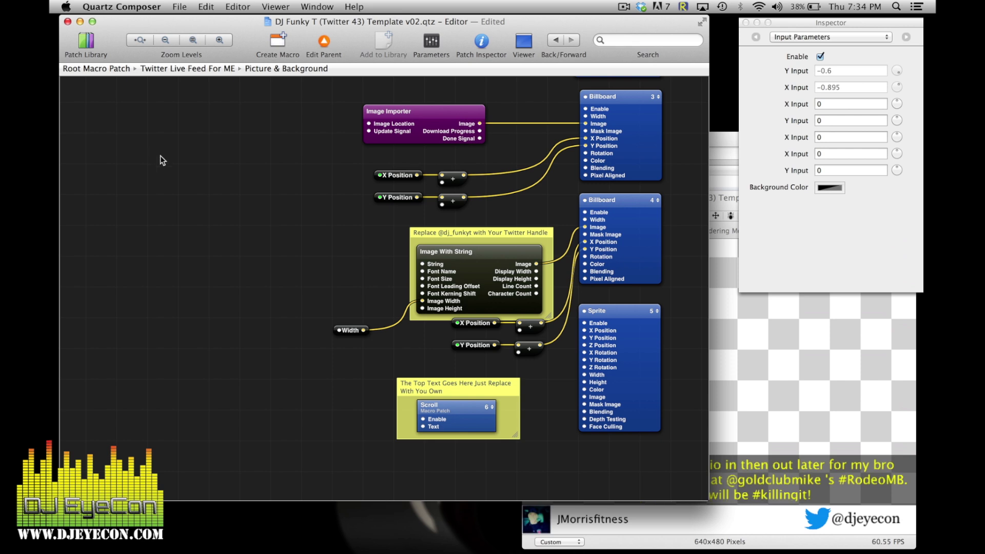
# Return to Root Macro Patch and verify Refresh Posts 10, Refresh XML 90, tweets within 24 hours.
pyautogui.click(93, 69)
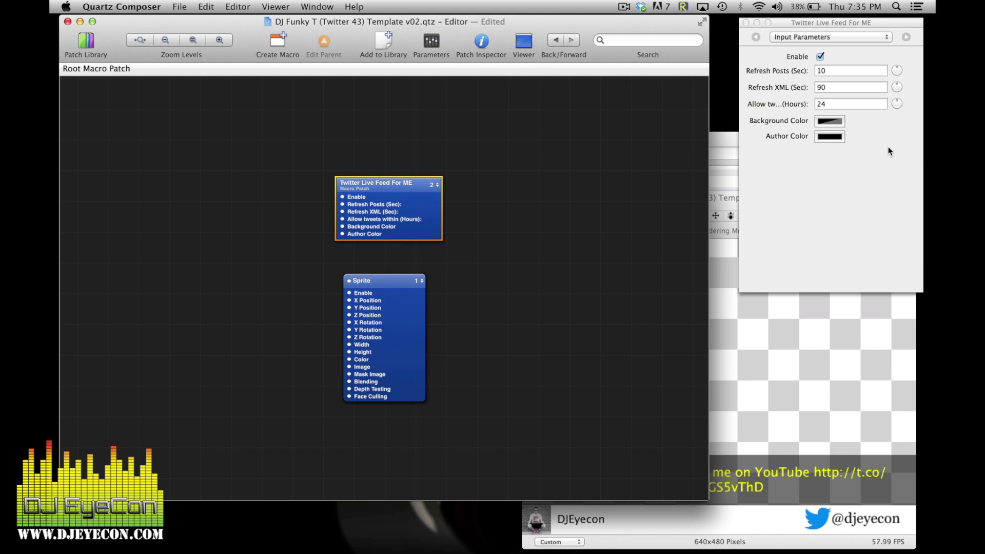
pyautogui.click(839, 72)
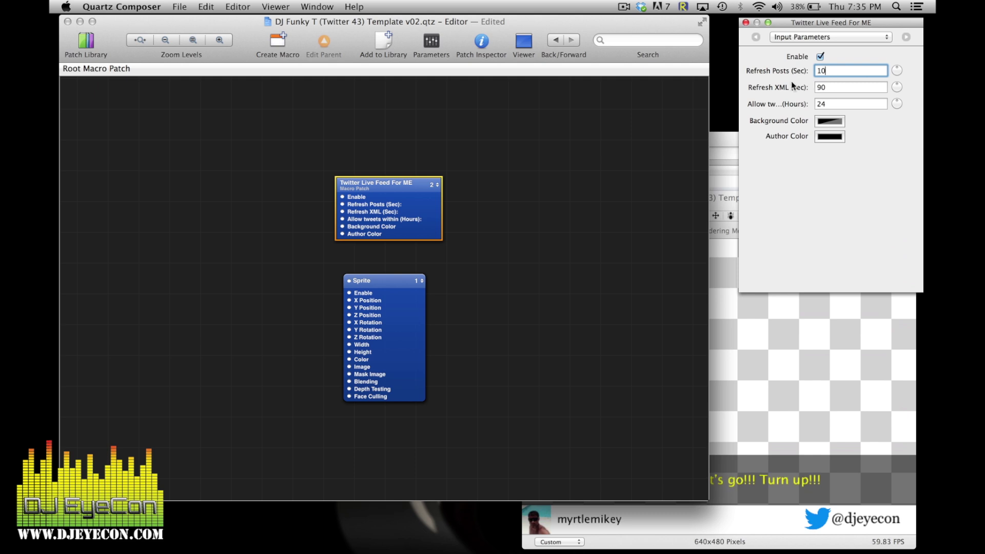
pyautogui.click(835, 88)
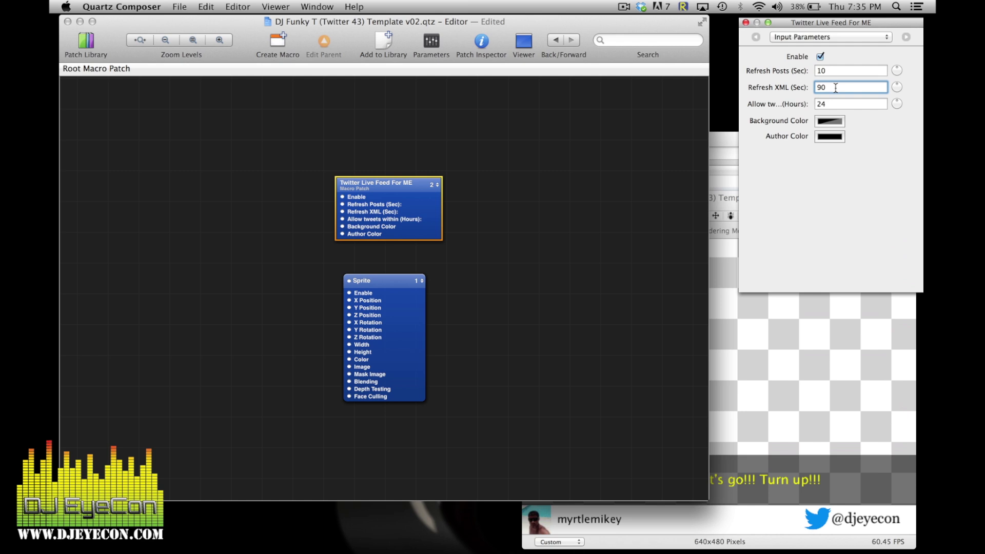
pyautogui.click(837, 104)
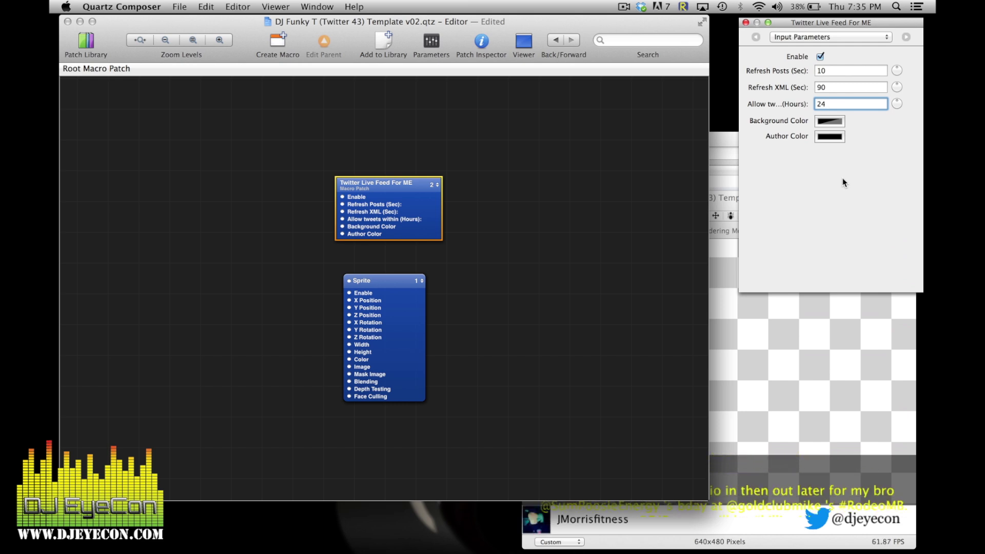
pyautogui.click(807, 399)
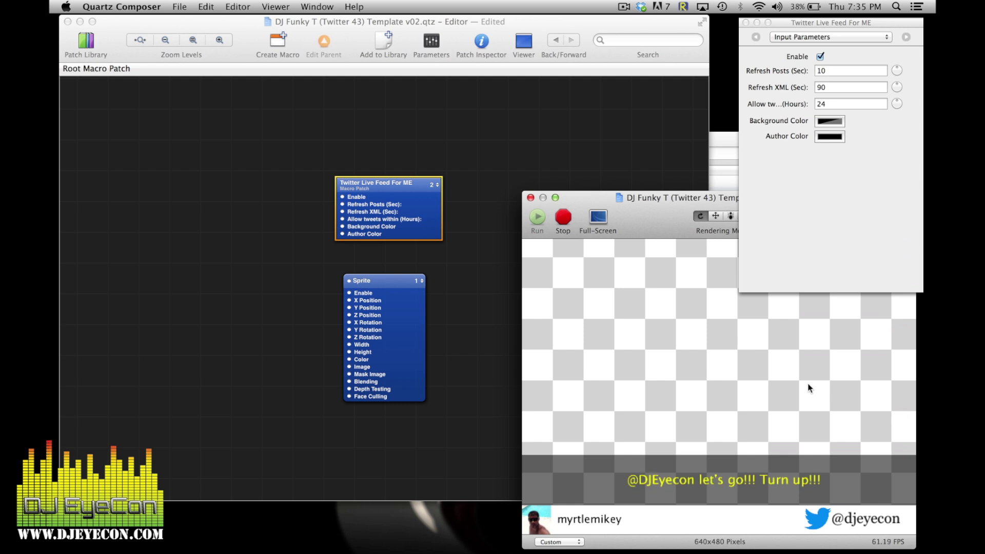
# Save the composition with File > Save, quit Quartz Composer, and launch MixEmergency.
pyautogui.click(181, 8)
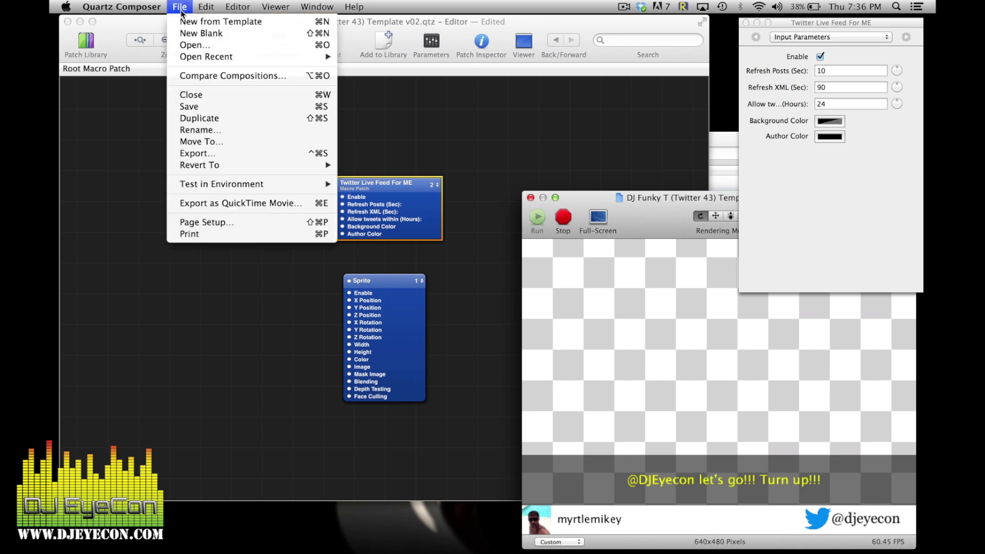
pyautogui.click(237, 104)
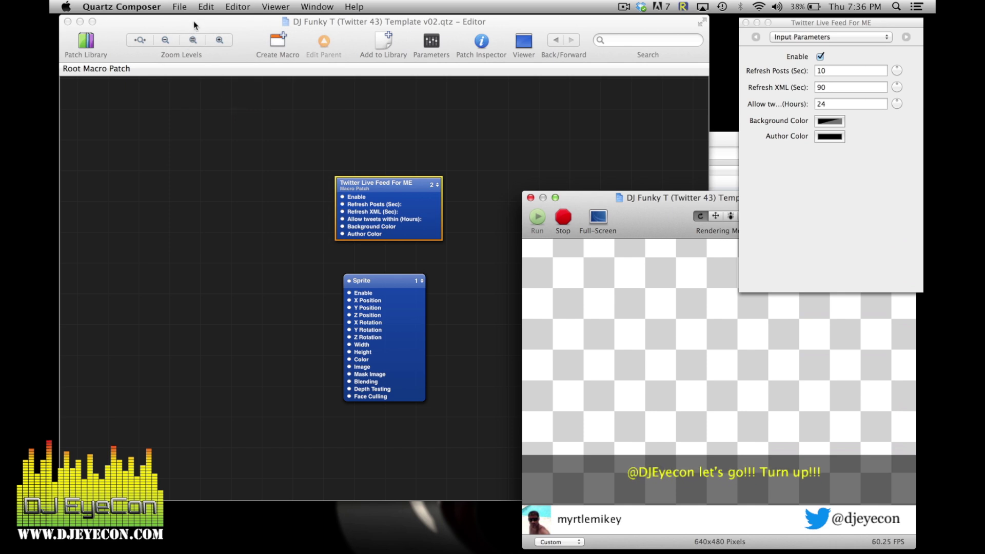
pyautogui.press('super+q')
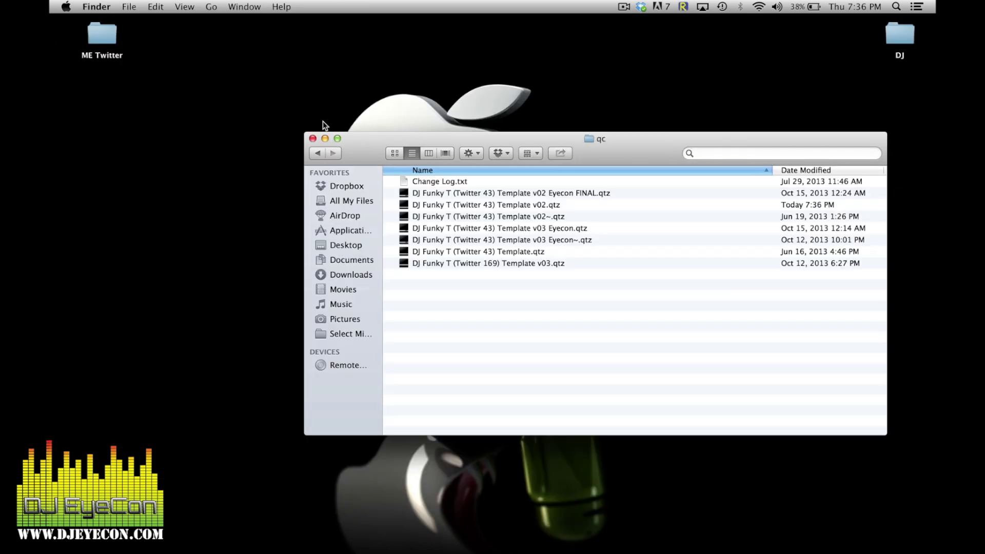
pyautogui.moveTo(174, 552)
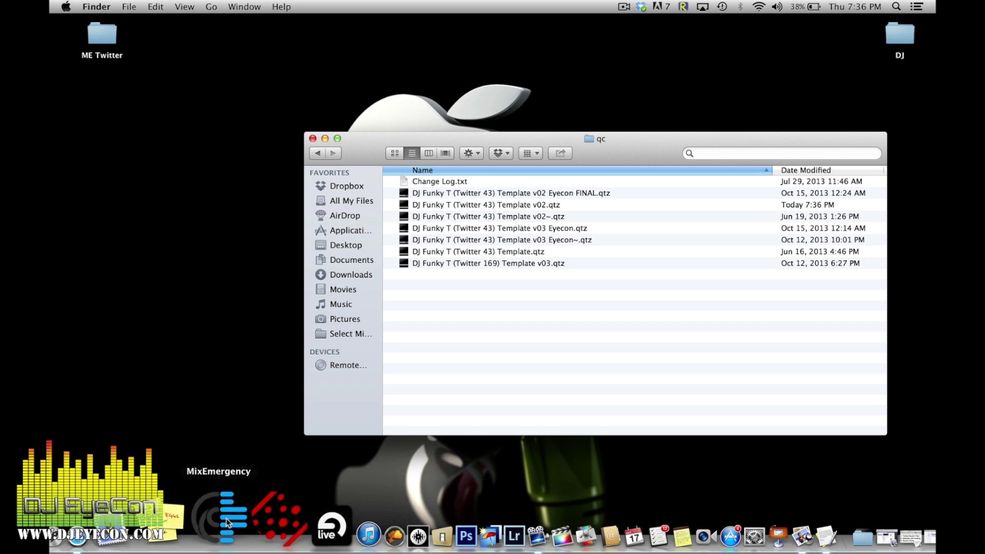
pyautogui.click(226, 520)
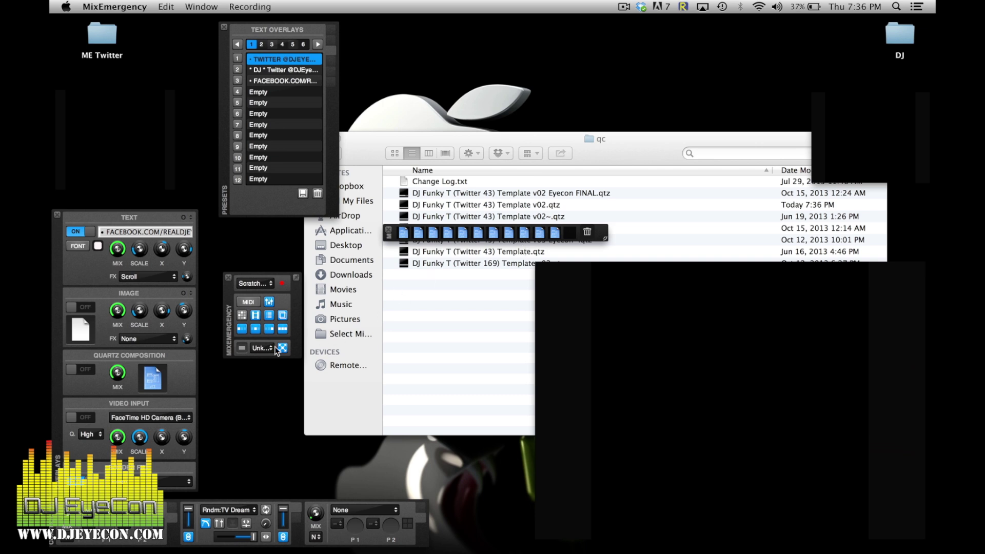
# Open MixEmergency's output window and select v02.qtz in the repositioned qc folder window.
pyautogui.click(242, 348)
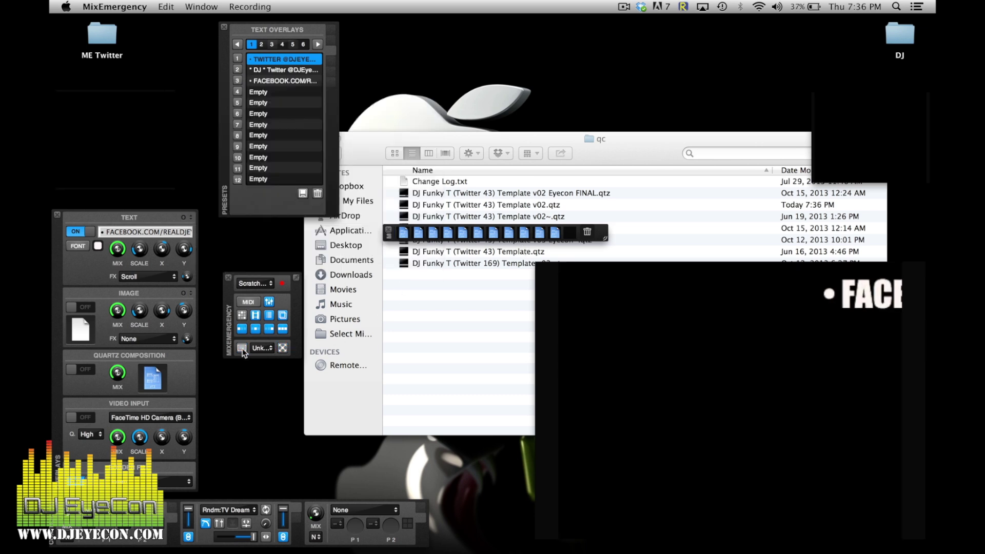
pyautogui.moveTo(536, 139); pyautogui.dragTo(575, 33)
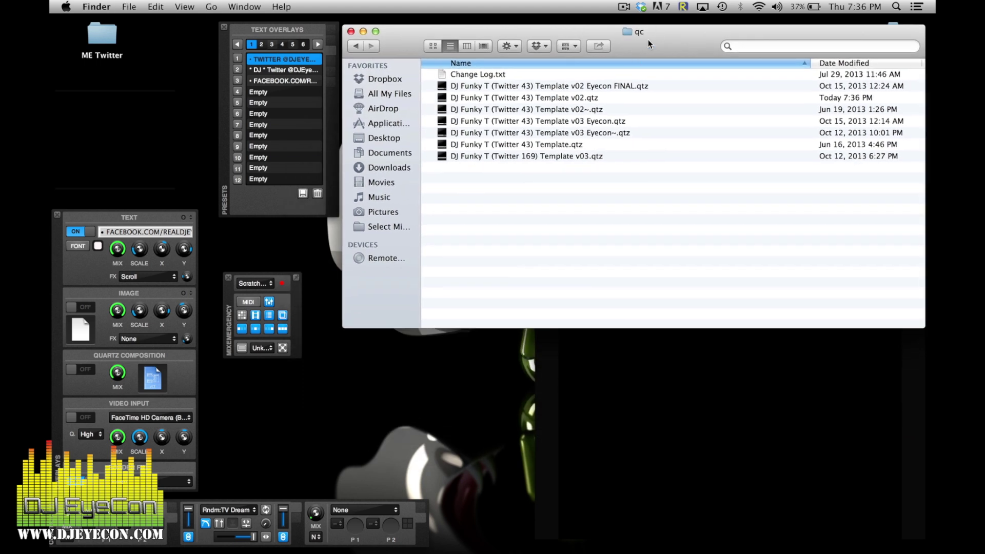
pyautogui.click(577, 97)
# Drop v02.qtz onto the Quartz Composition slot, switch it ON, and raise the output window.
pyautogui.moveTo(550, 97); pyautogui.dragTo(155, 377)
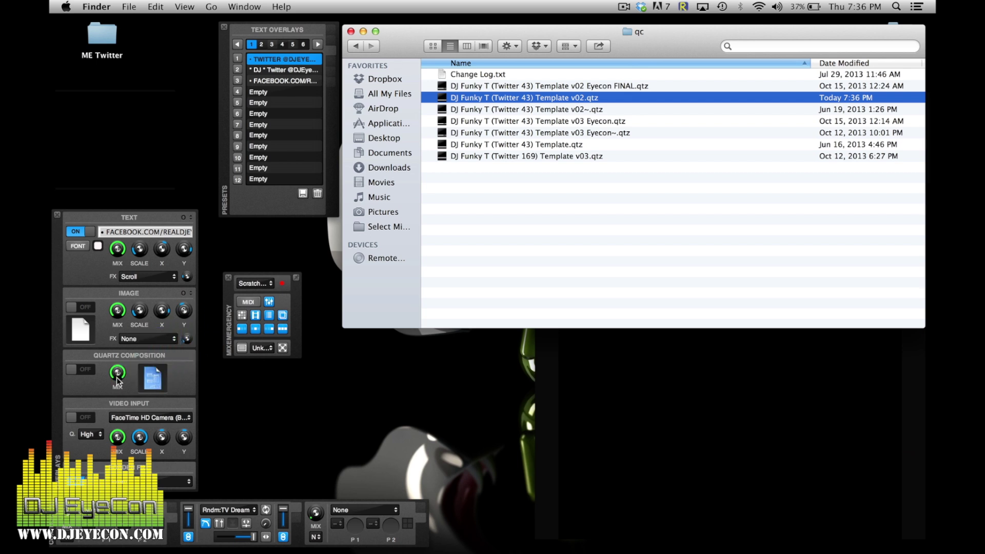
pyautogui.click(73, 369)
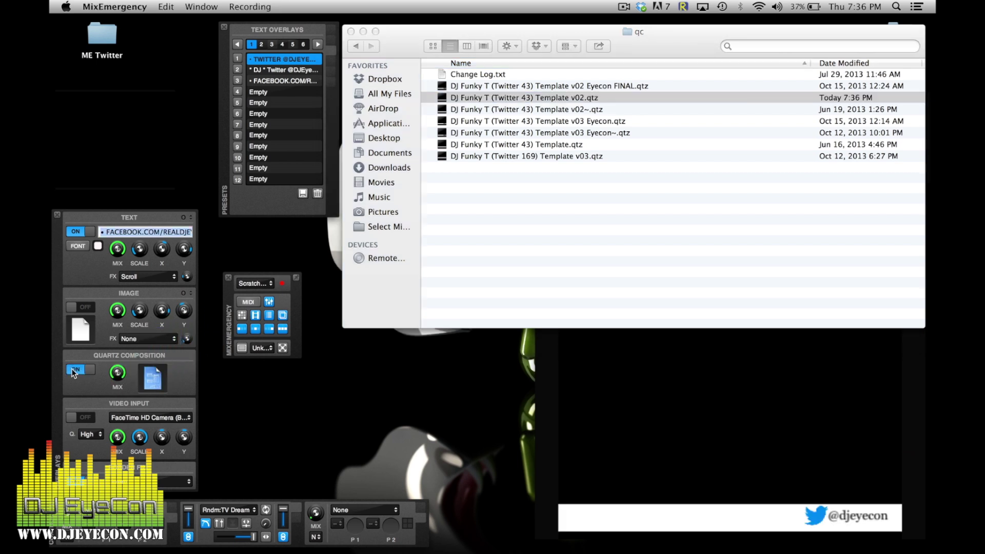
pyautogui.click(528, 349)
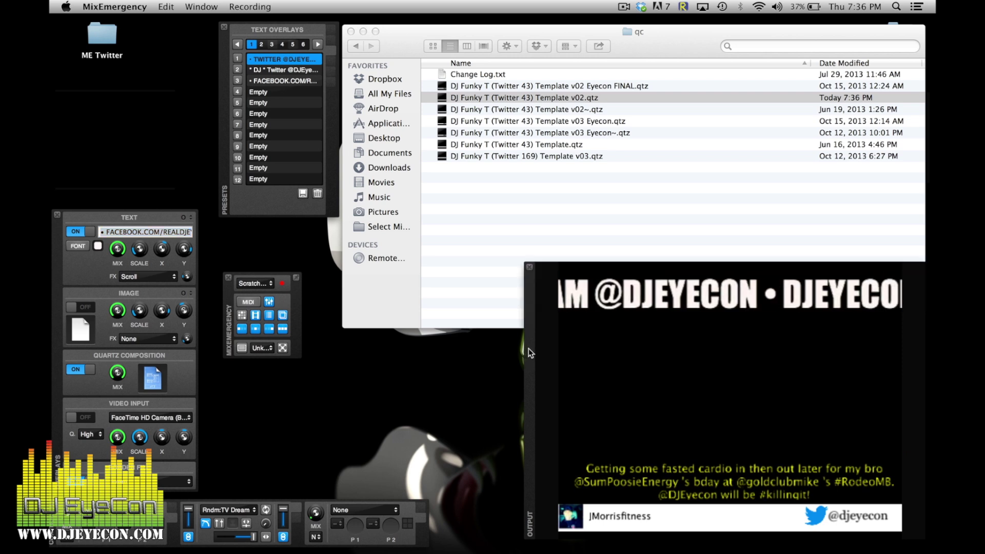
pyautogui.moveTo(528, 349); pyautogui.dragTo(526, 329)
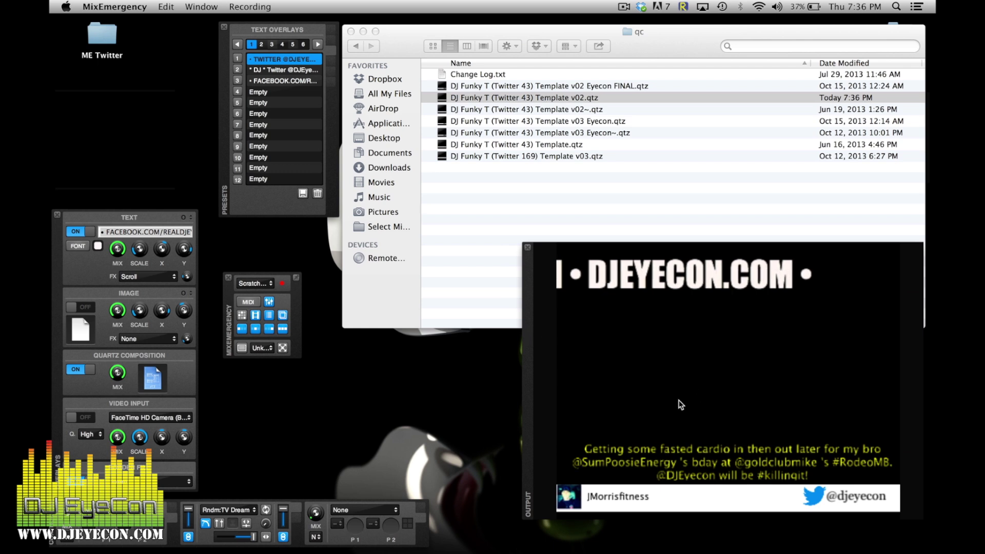